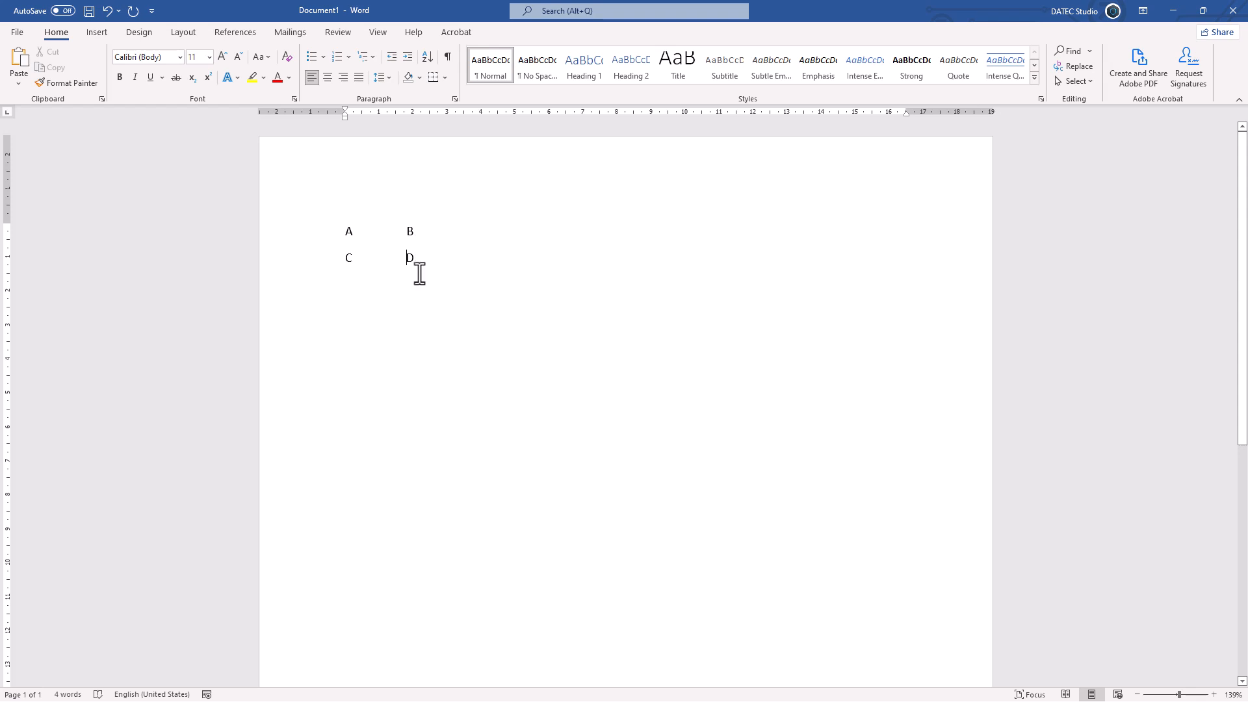
# Step: Replace the letter C in the second line with IFGFGFG
pyautogui.scroll(11, 420, 270)
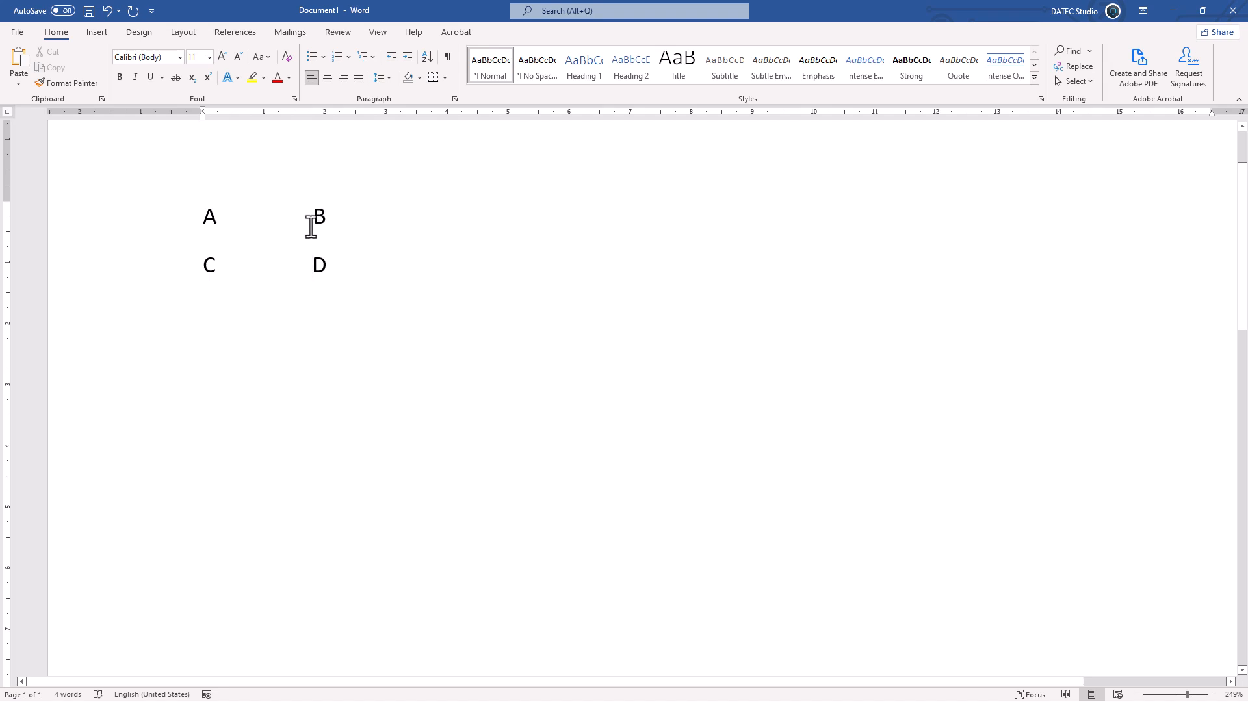
pyautogui.keyDown('ctrl'); pyautogui.scroll(-6, 312, 227); pyautogui.keyUp('ctrl')
pyautogui.keyDown('ctrl'); pyautogui.scroll(-1, 313, 236); pyautogui.keyUp('ctrl')
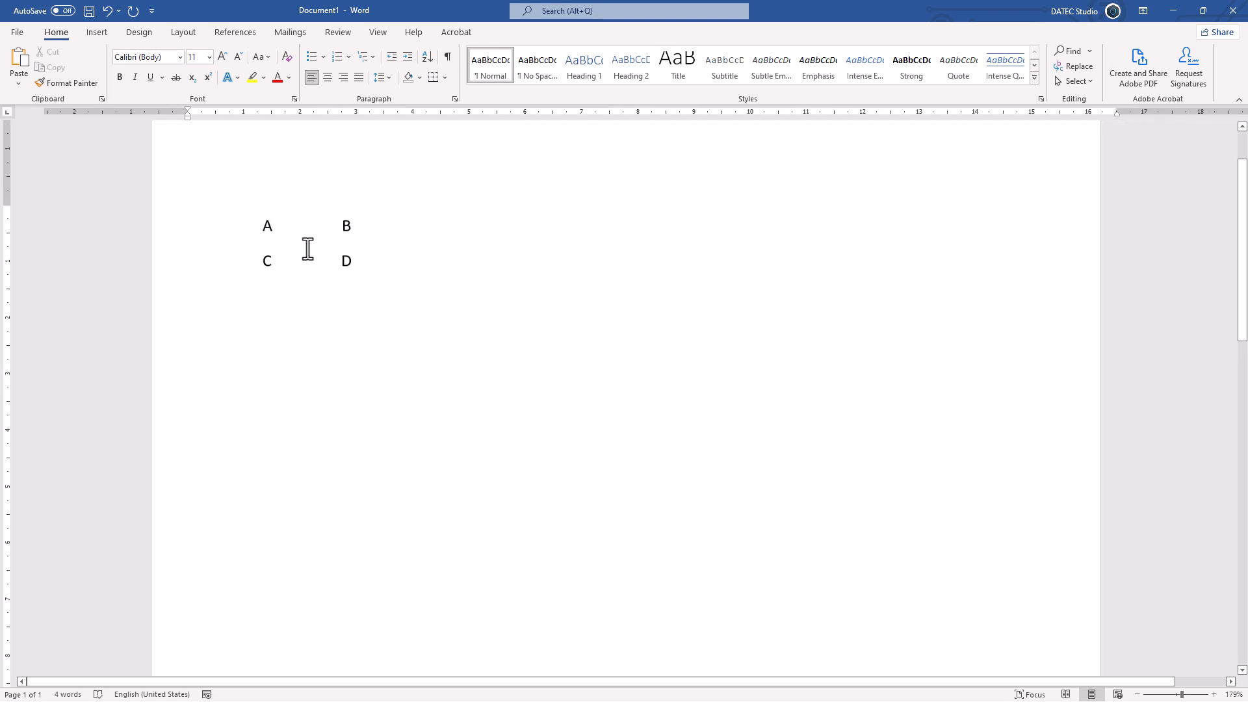
pyautogui.doubleClick(268, 262)
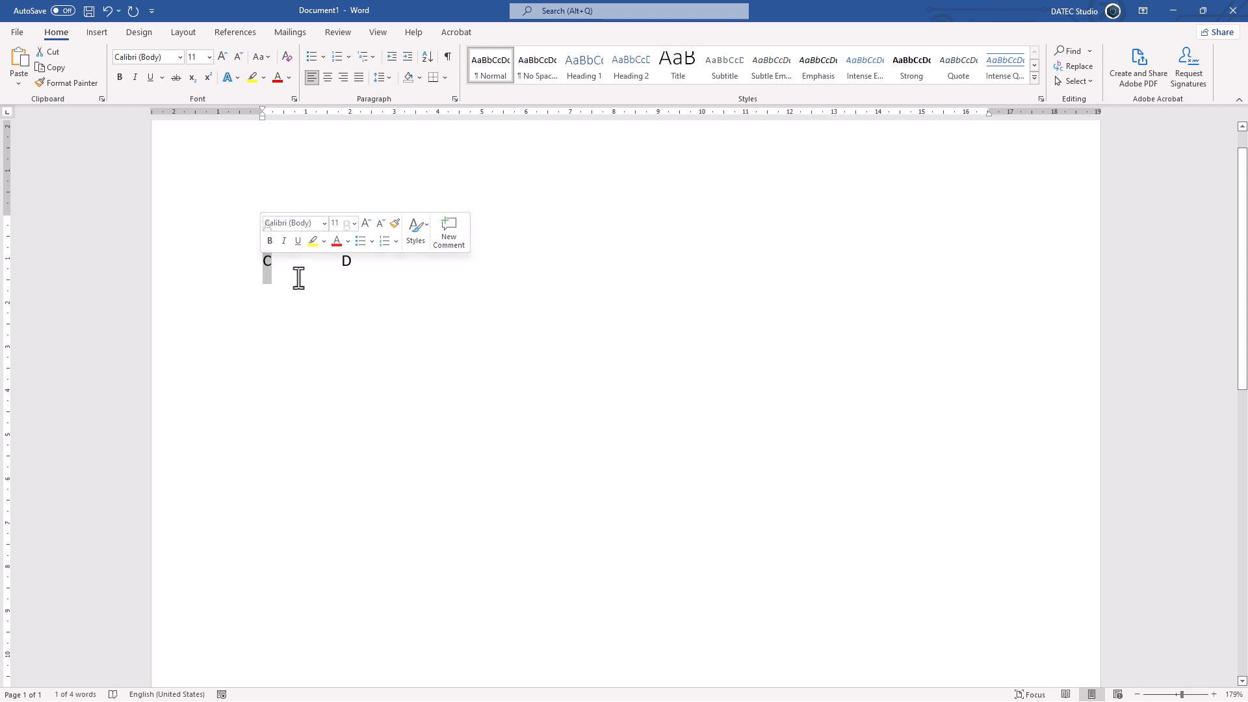
pyautogui.write('I')
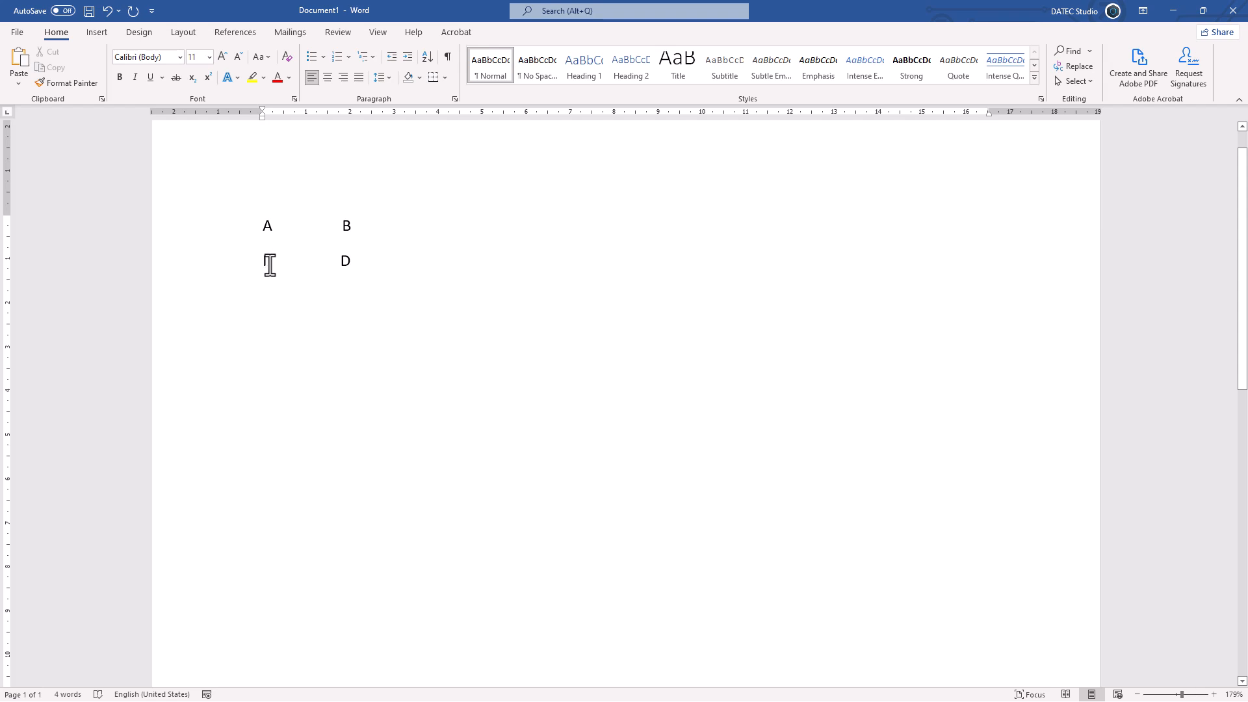
pyautogui.write(' FGFGFG')
# Step: Replace both lines with tab-separated text: A and B on the first line, C and D on the second
pyautogui.moveTo(405, 266); pyautogui.dragTo(314, 243)
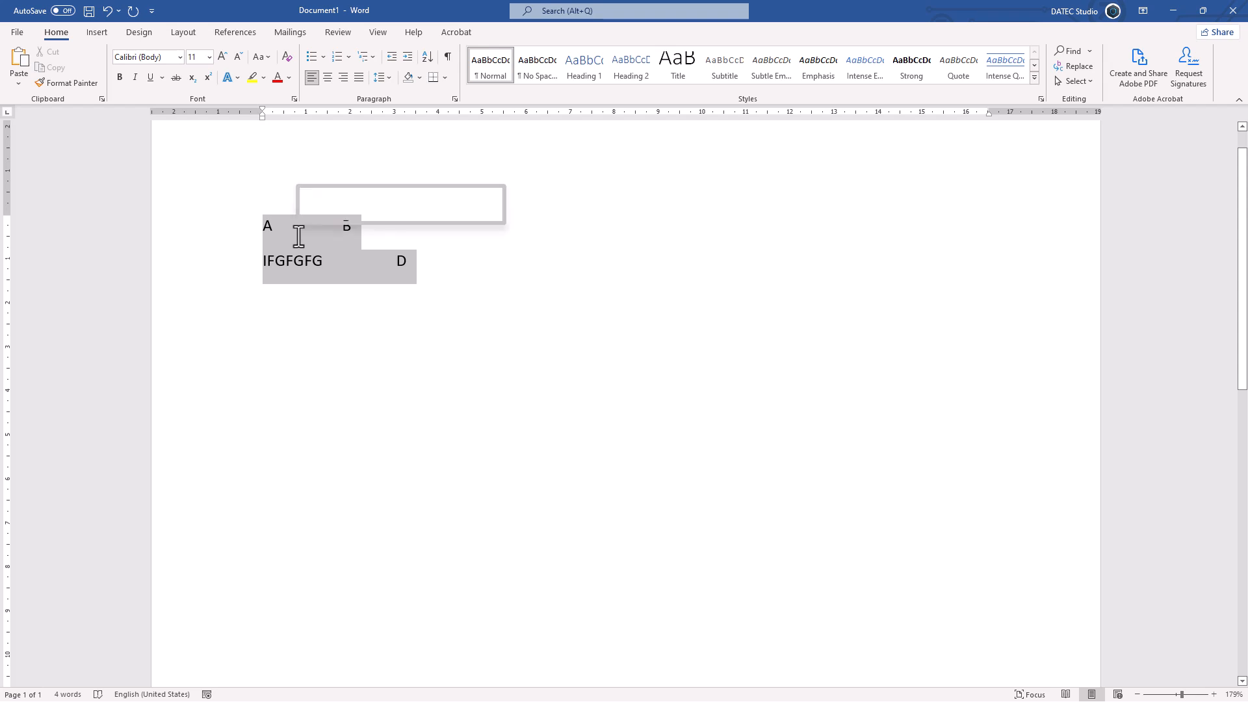
pyautogui.write('A')
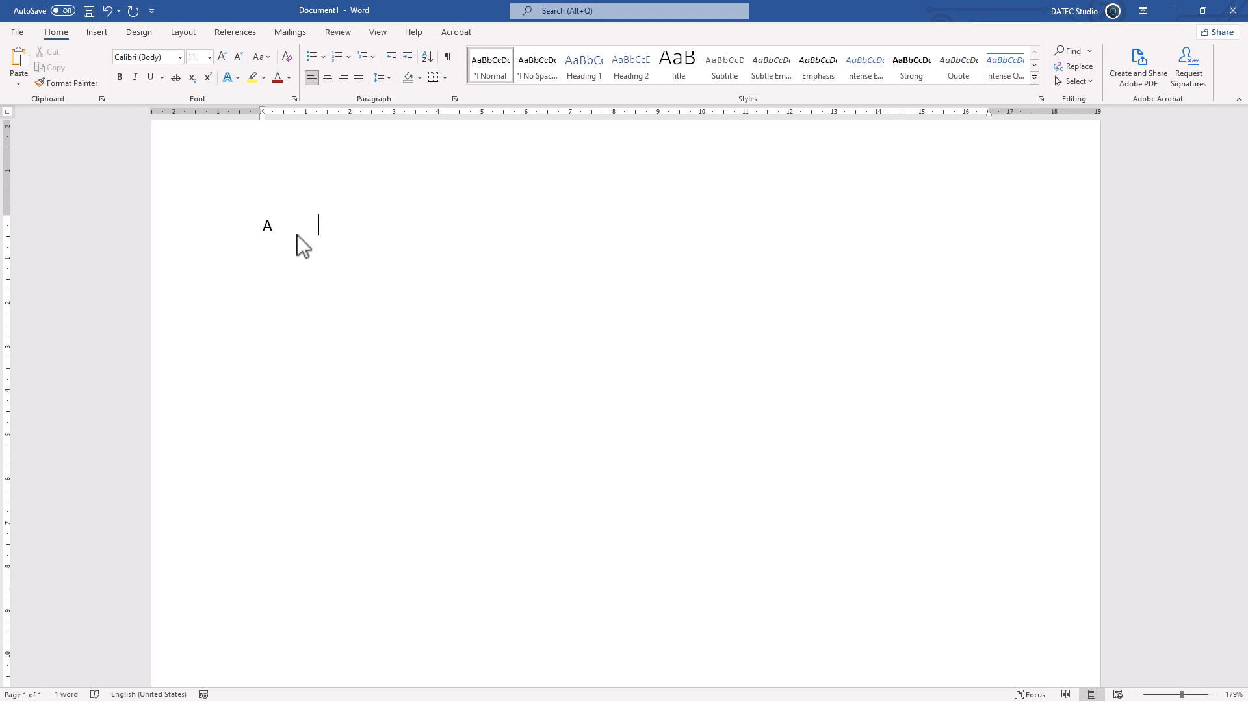
pyautogui.press('Return')
pyautogui.write('C\tD')
# Step: Set the default tab stops for the two selected lines to 3.5 cm
pyautogui.moveTo(360, 270); pyautogui.dragTo(252, 229)
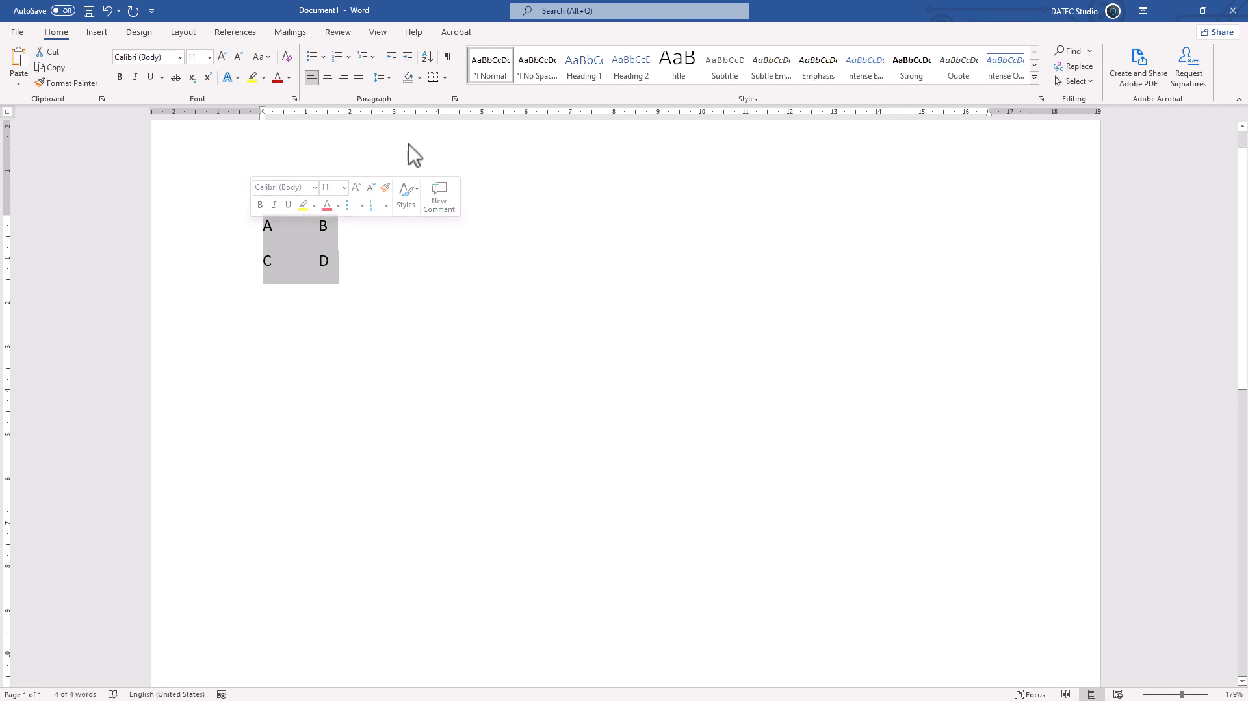
pyautogui.click(455, 99)
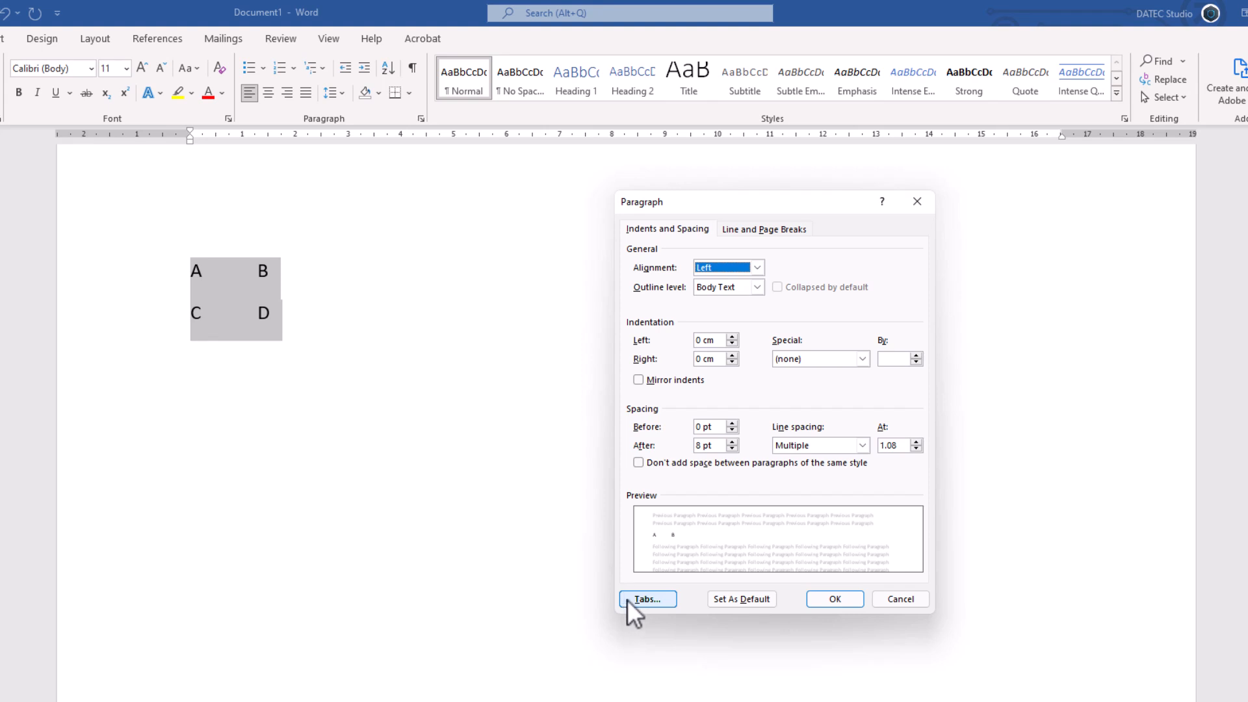
pyautogui.click(644, 598)
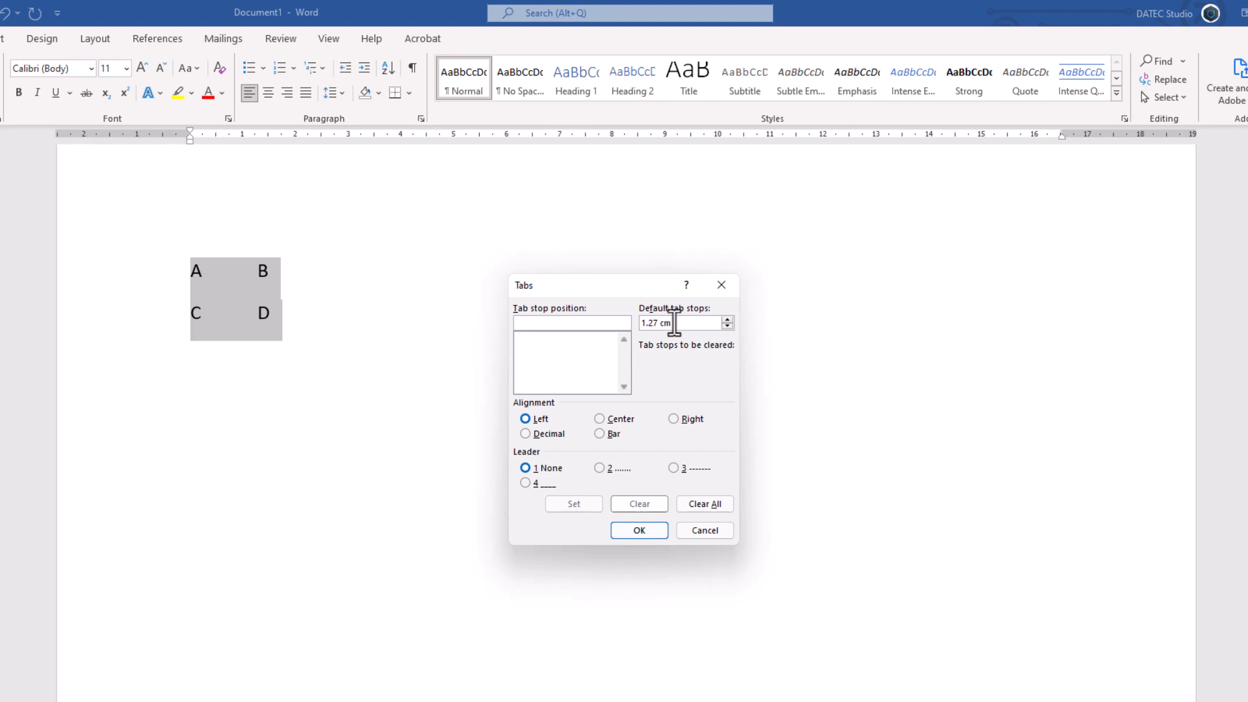
pyautogui.doubleClick(653, 324)
pyautogui.click(657, 324)
pyautogui.click(726, 319)
pyautogui.click(647, 528)
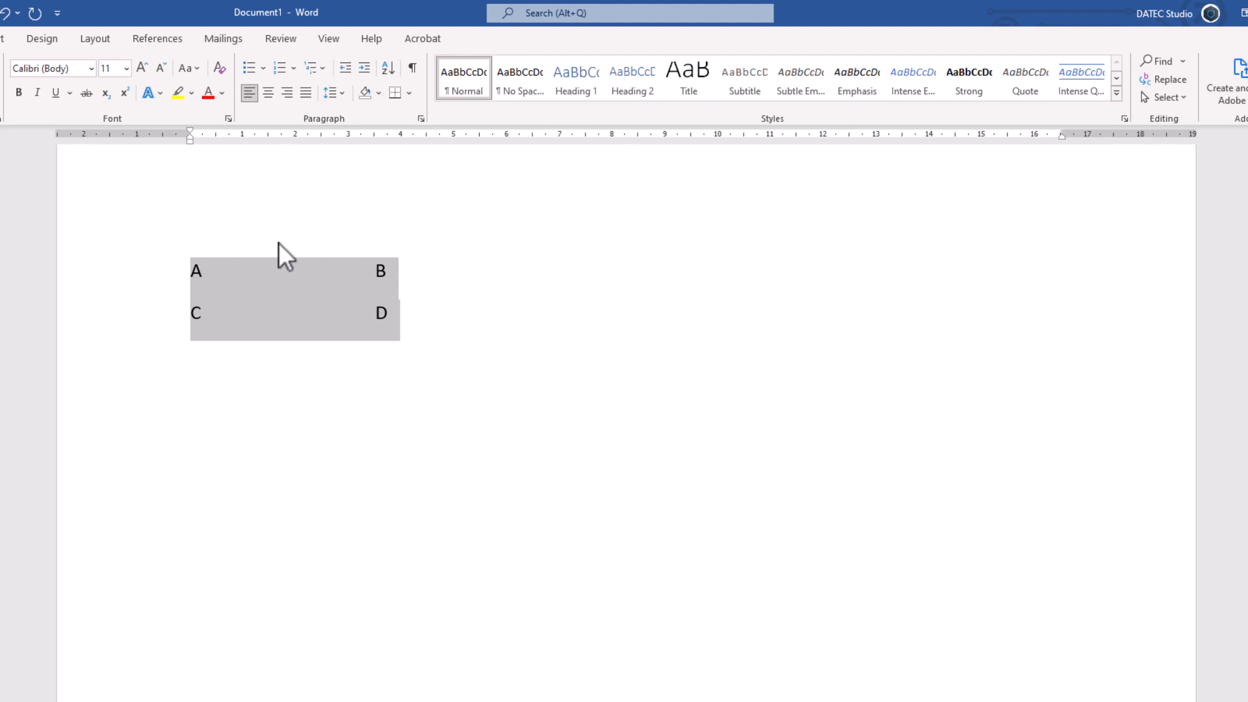
# Step: Set the default tab stops to 1.27 cm and choose the dotted leader, option 2
pyautogui.click(417, 117)
pyautogui.click(637, 596)
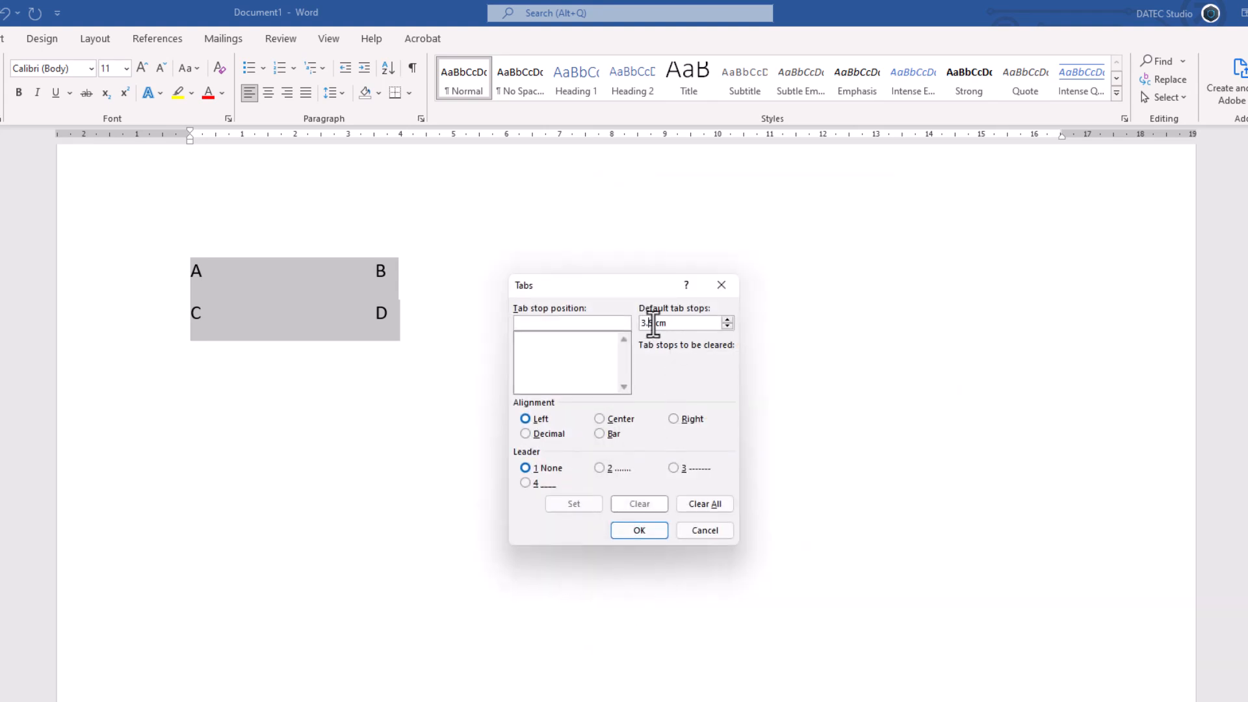
pyautogui.moveTo(651, 322); pyautogui.dragTo(623, 324)
pyautogui.write('1.')
pyautogui.click(598, 468)
pyautogui.click(625, 528)
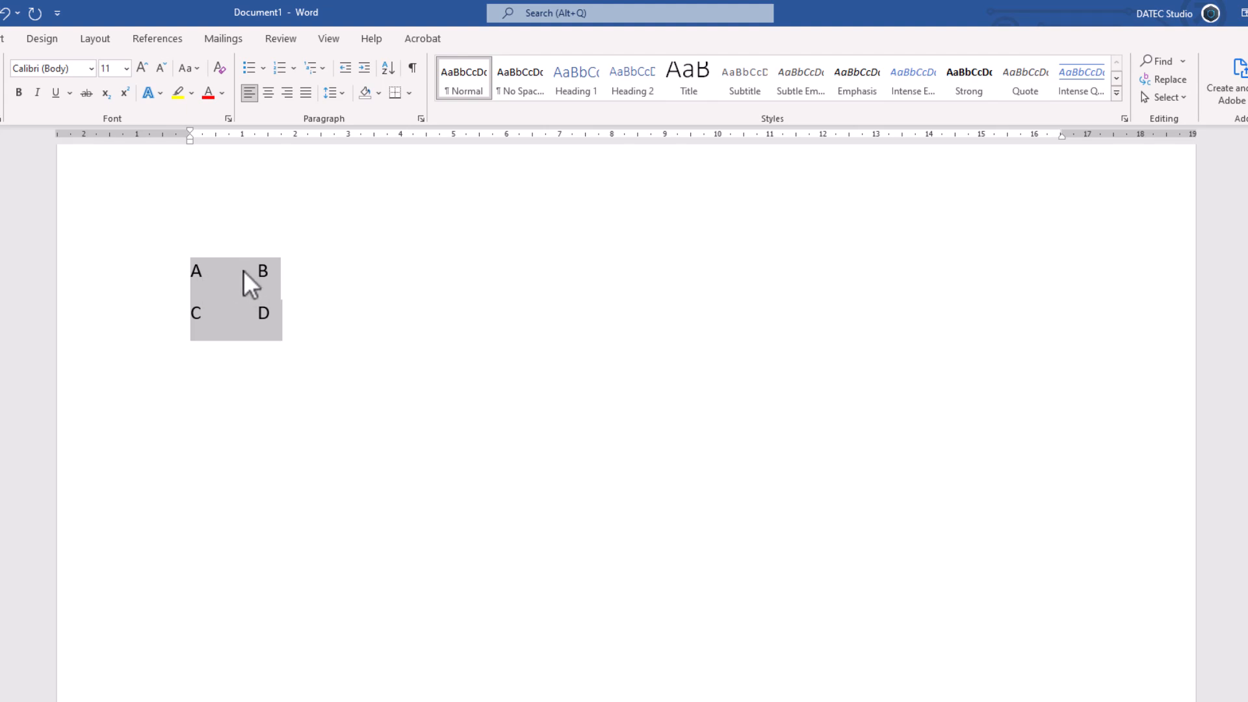
# Step: Add a left tab stop at 6 cm with the dotted leader (option 2) to both lines
pyautogui.click(420, 119)
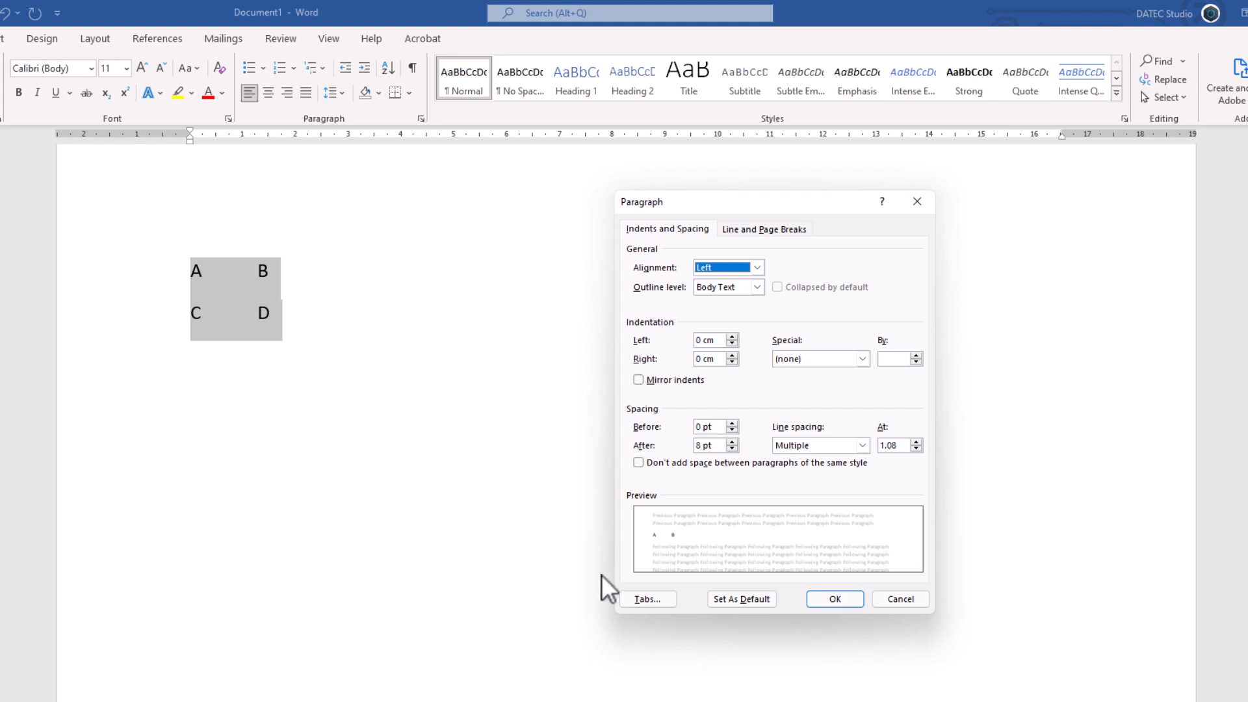
pyautogui.click(623, 598)
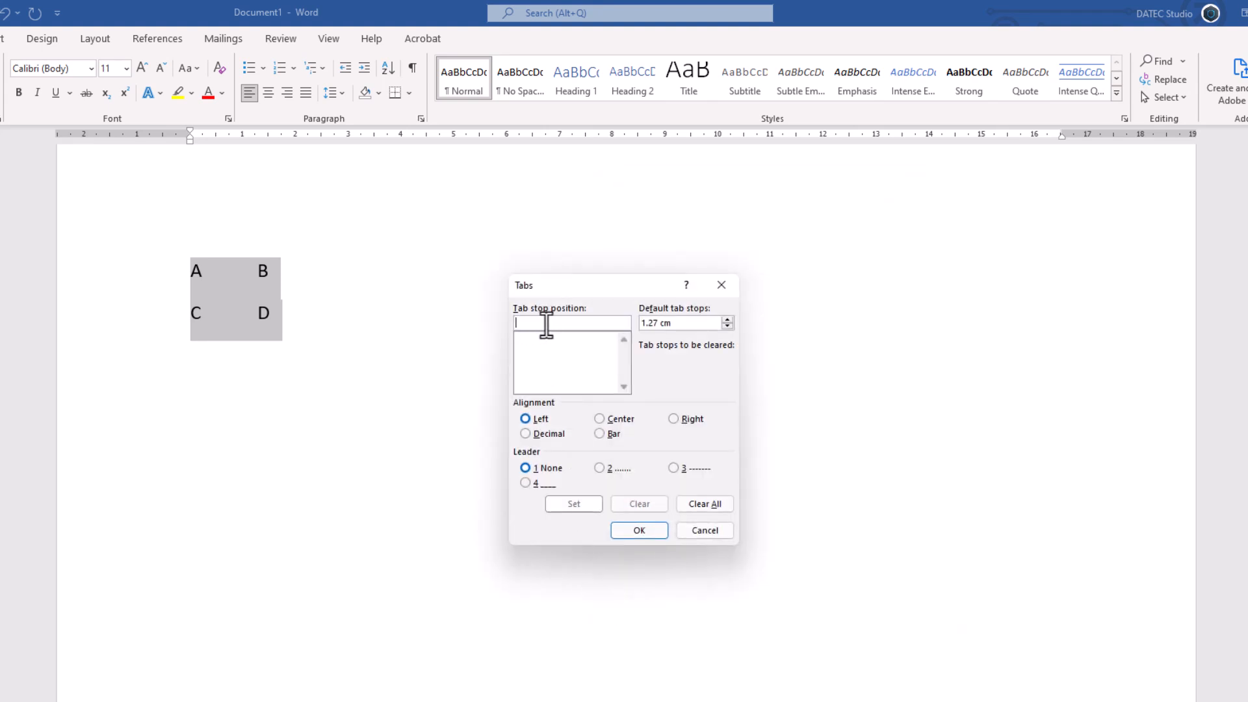
pyautogui.write('6')
pyautogui.click(607, 469)
pyautogui.click(575, 506)
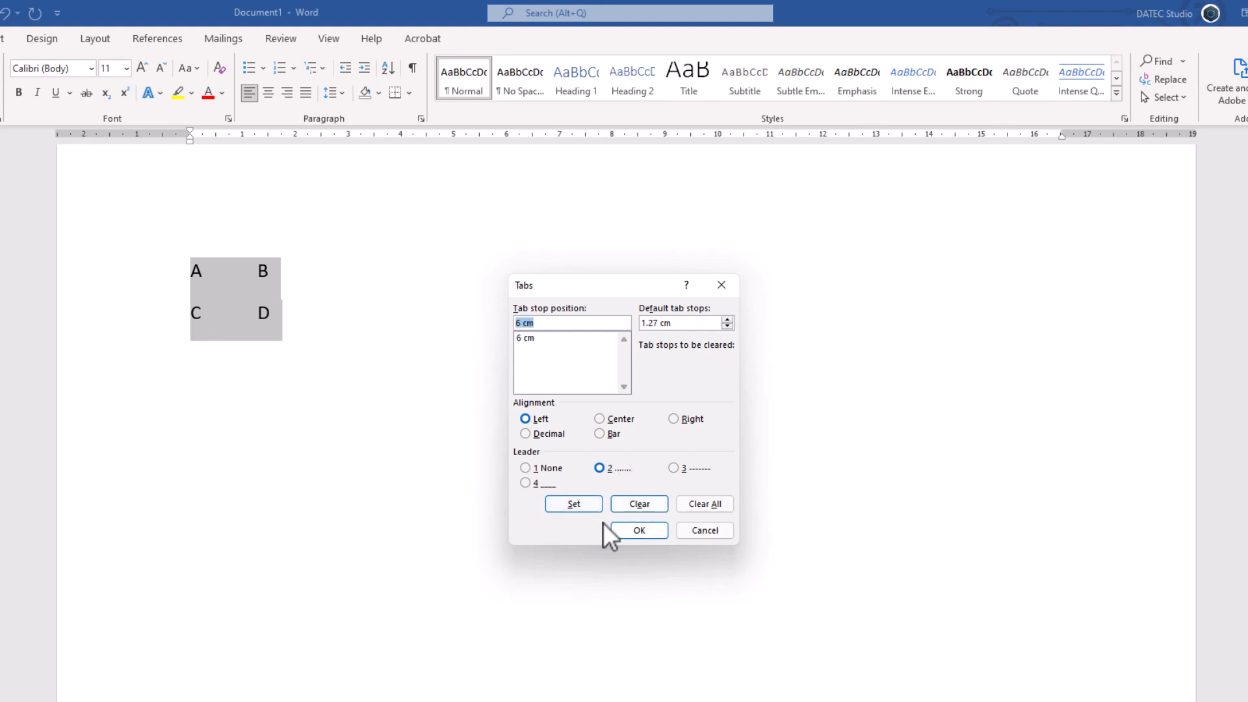
pyautogui.click(630, 532)
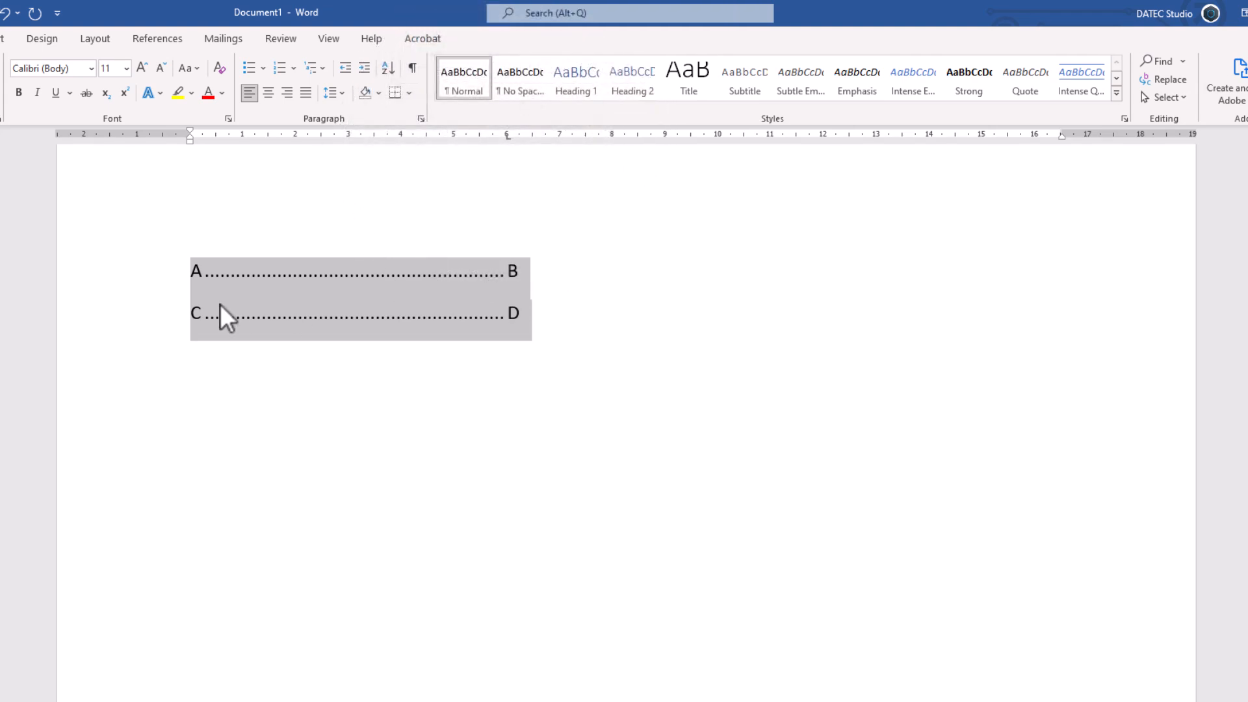
# Step: Add a third line below C and D containing E and F separated by a tab
pyautogui.click(529, 313)
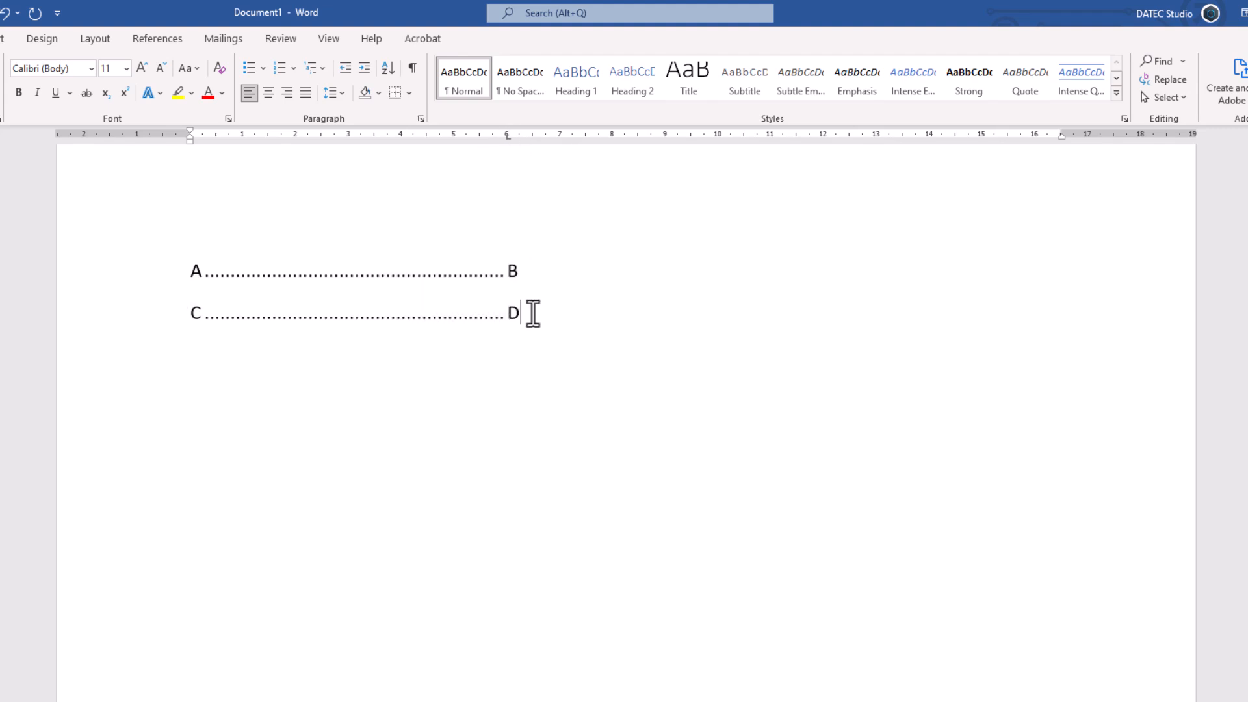
pyautogui.press('Return')
pyautogui.write('E')
pyautogui.press('Tab')
pyautogui.write('F')
# Step: Try inserting three extra tabs after B, and delete them again
pyautogui.click(532, 272)
pyautogui.press('Tab')
pyautogui.press('Tab')
pyautogui.press('Tab')
pyautogui.press('BackSpace')
pyautogui.press('BackSpace')
pyautogui.press('BackSpace')
# Step: Add a left tab stop at 4 cm with the dashed leader (option 3) to all three lines
pyautogui.moveTo(529, 359); pyautogui.dragTo(191, 272)
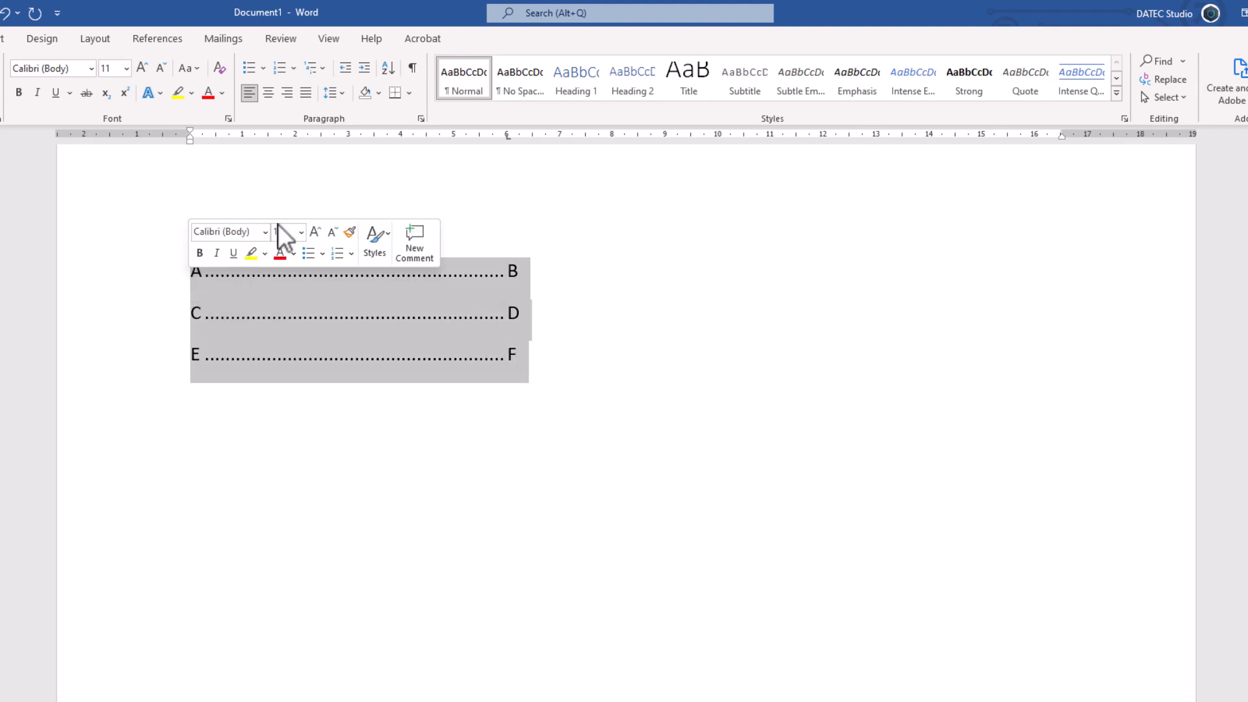
pyautogui.click(422, 117)
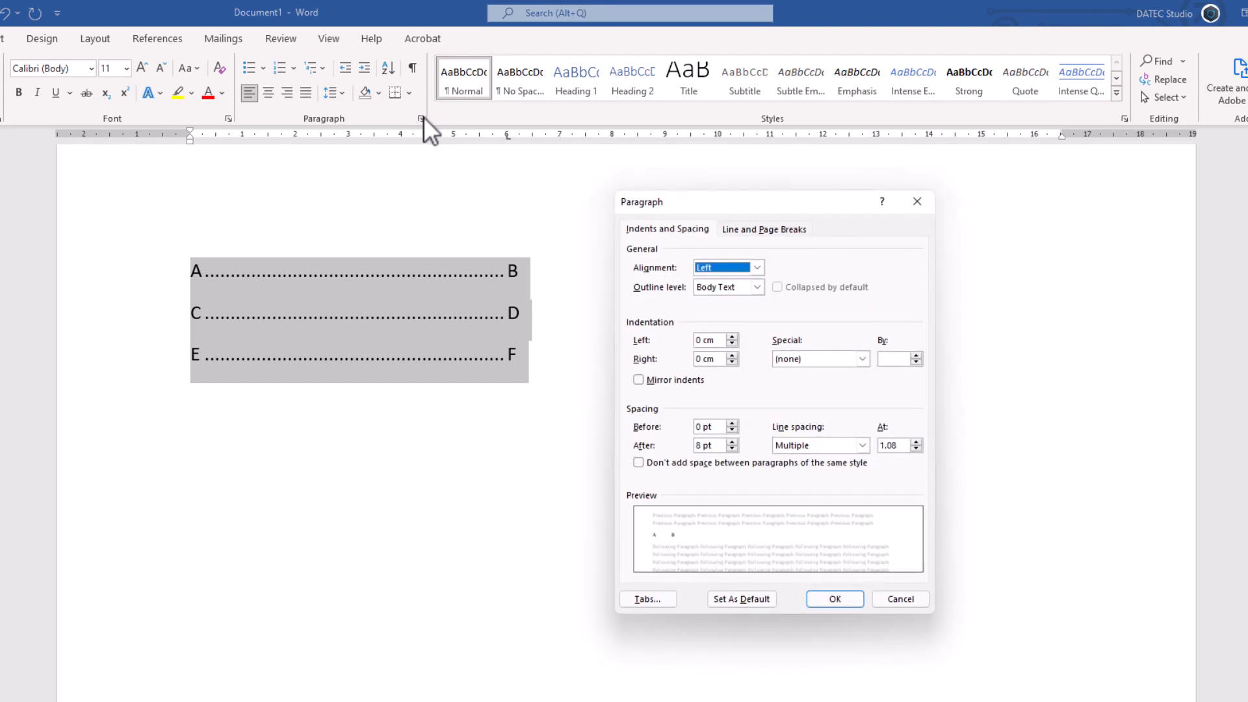
pyautogui.click(647, 599)
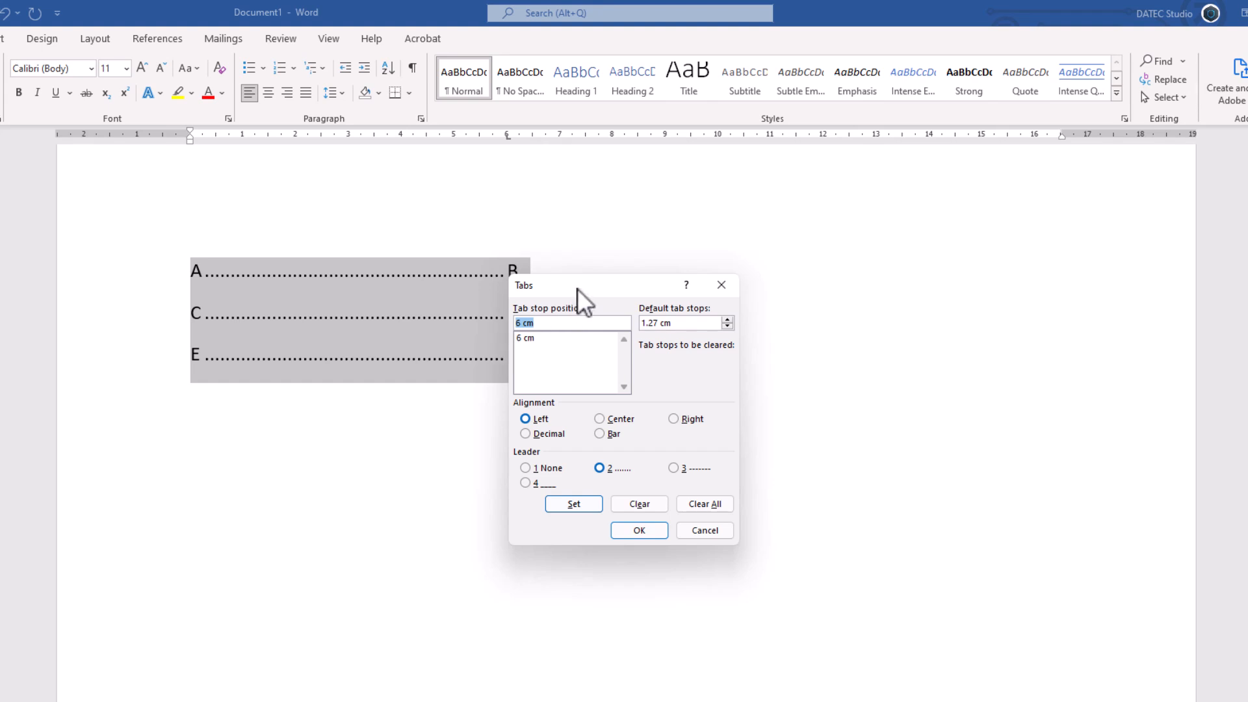
pyautogui.moveTo(577, 289); pyautogui.dragTo(618, 248)
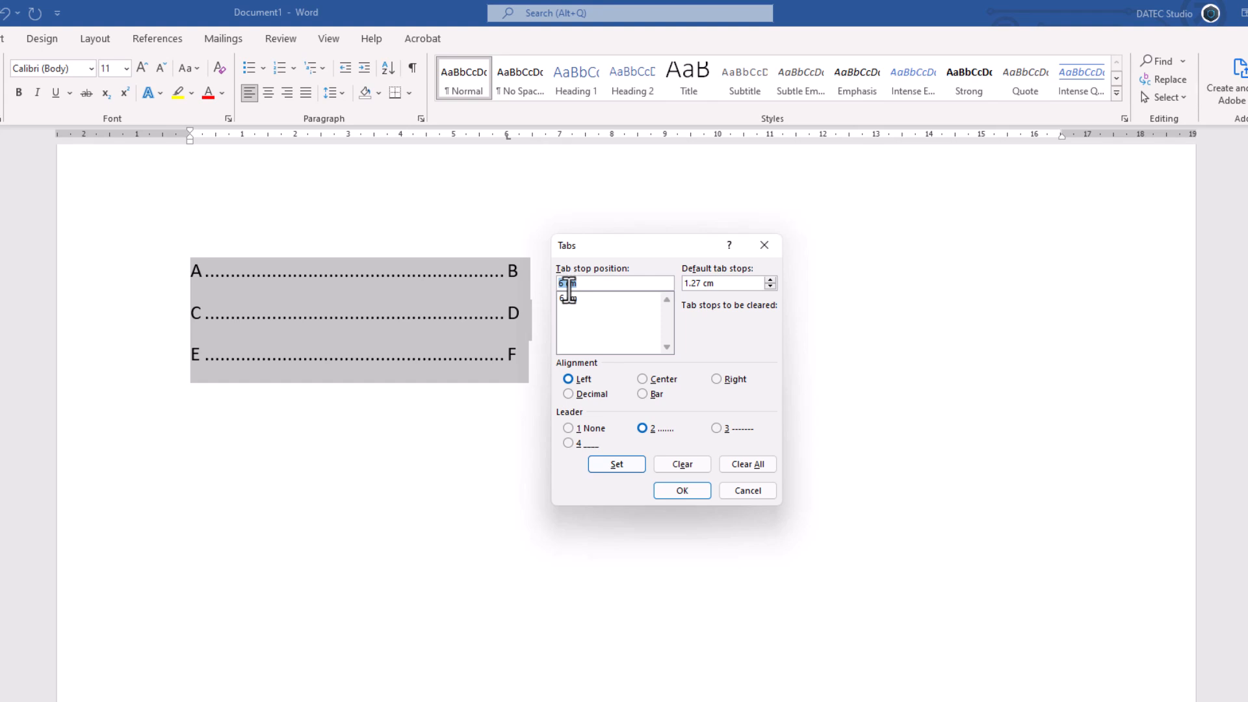
pyautogui.write('4')
pyautogui.click(720, 429)
pyautogui.click(621, 465)
pyautogui.click(673, 491)
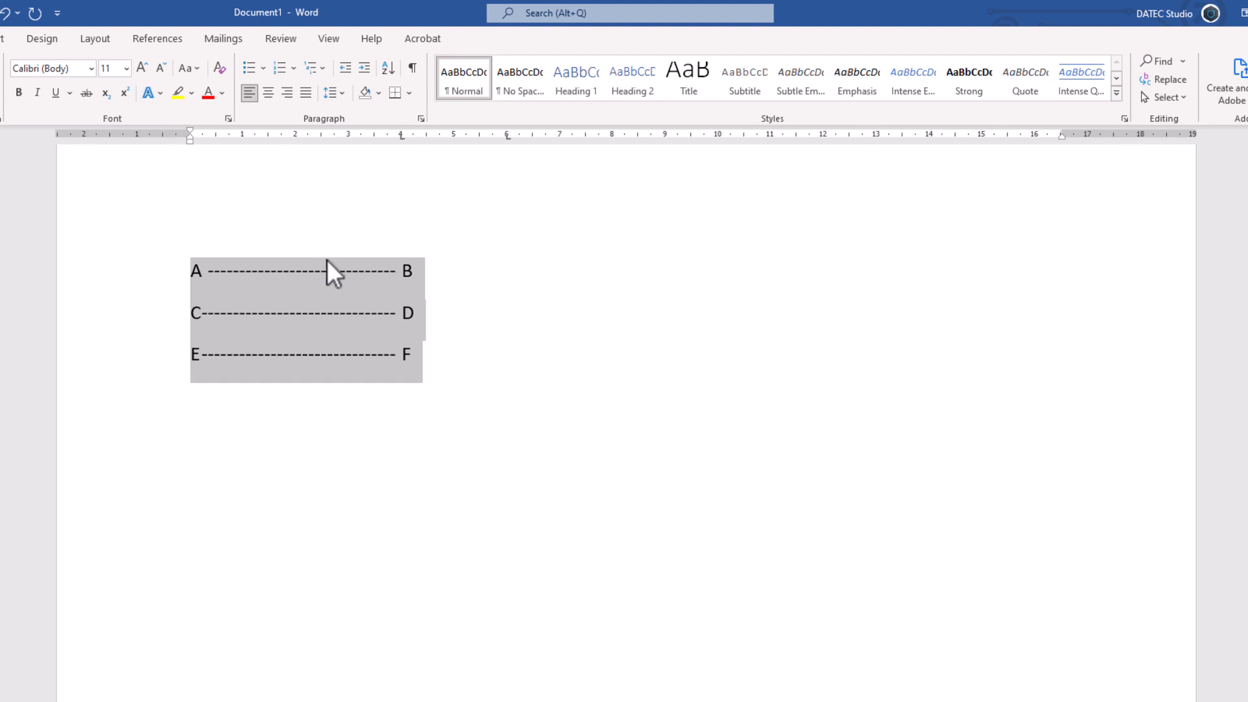
# Step: Compare the leader settings of the 4 cm and 6 cm tab stops on the three lines
pyautogui.click(421, 119)
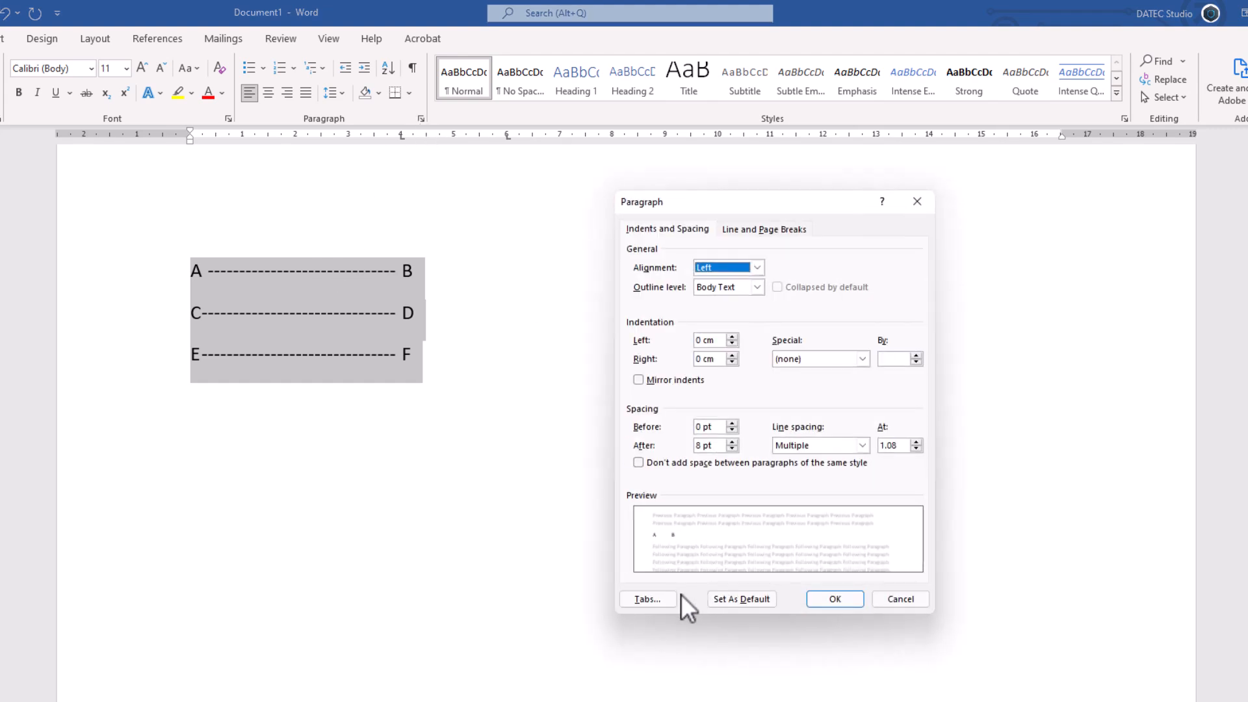
pyautogui.click(658, 596)
pyautogui.moveTo(602, 242); pyautogui.dragTo(562, 182)
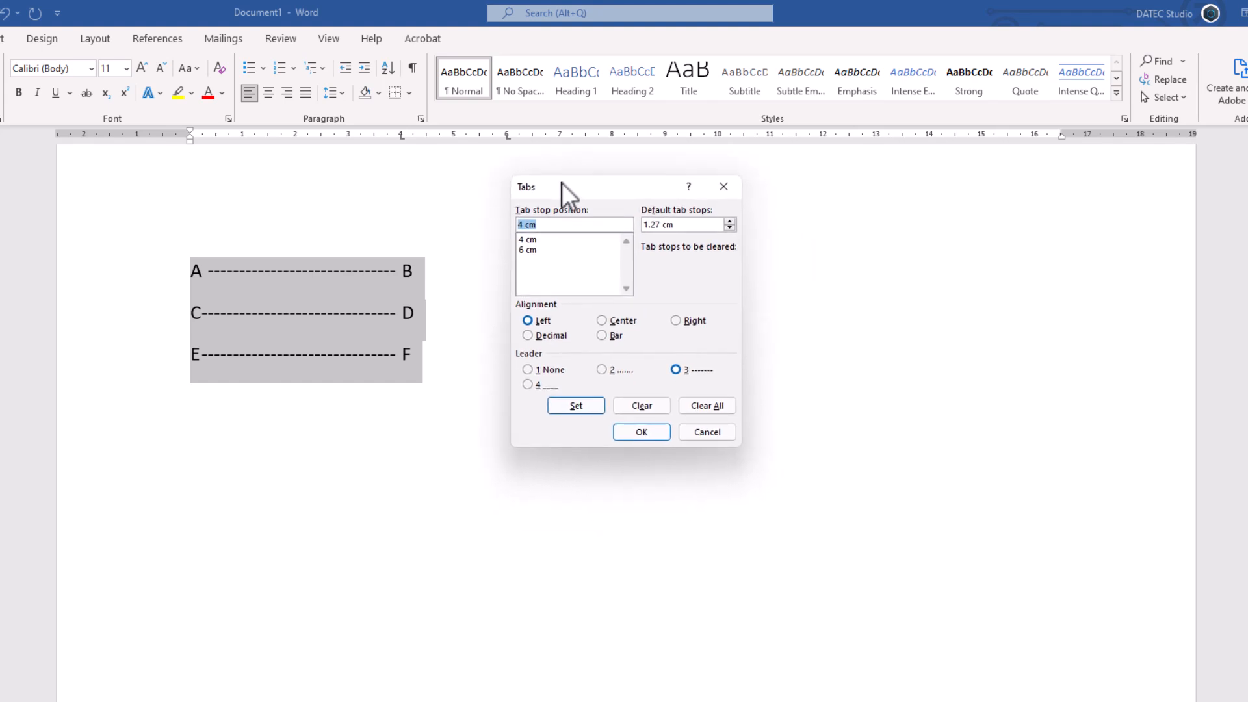
pyautogui.click(528, 238)
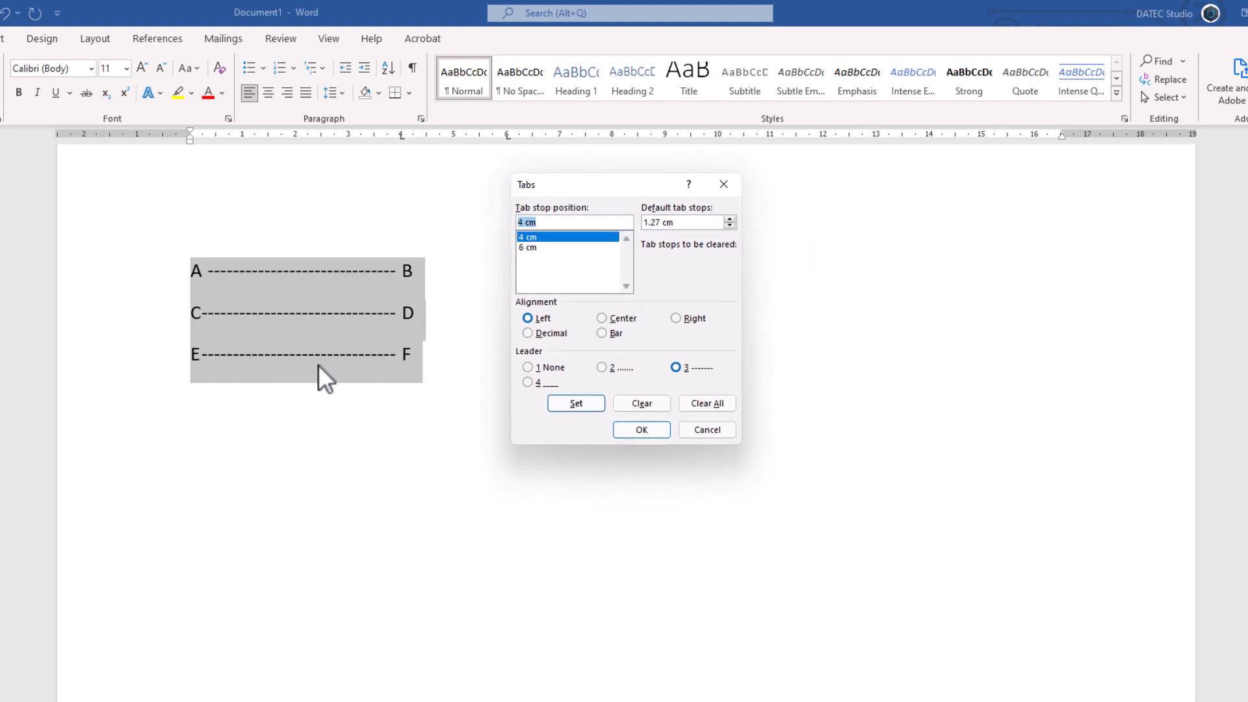
pyautogui.click(531, 248)
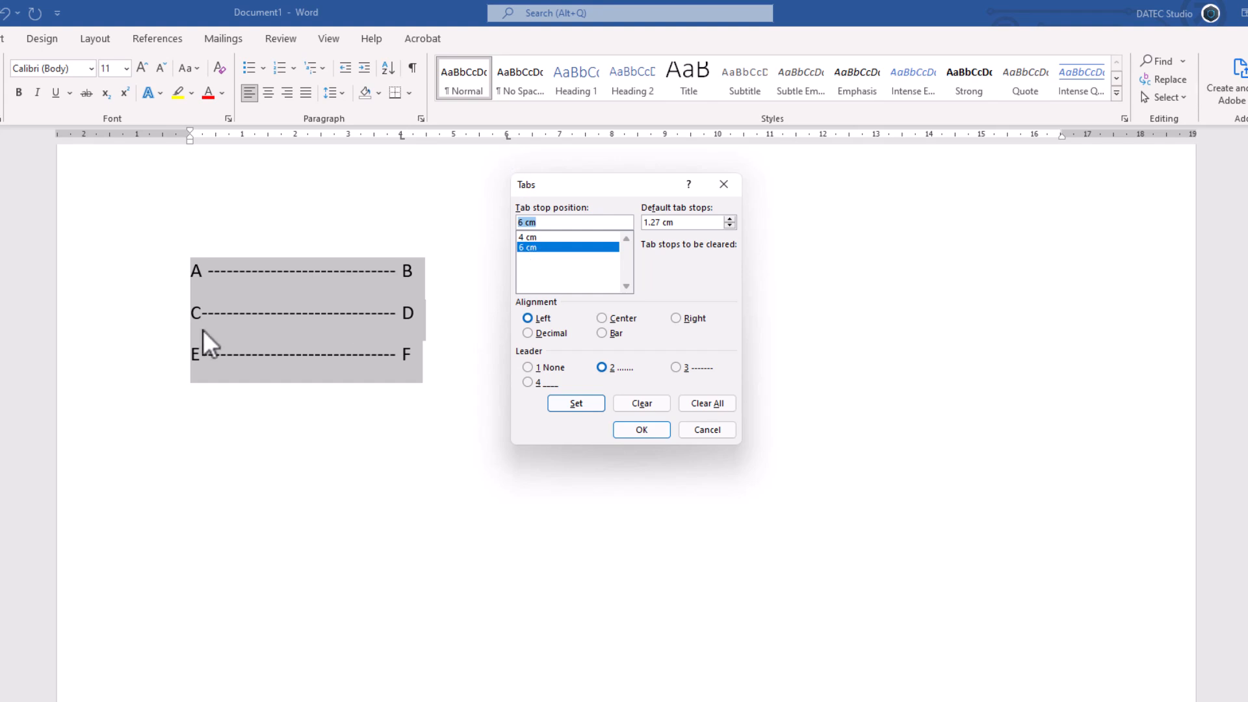
pyautogui.click(543, 235)
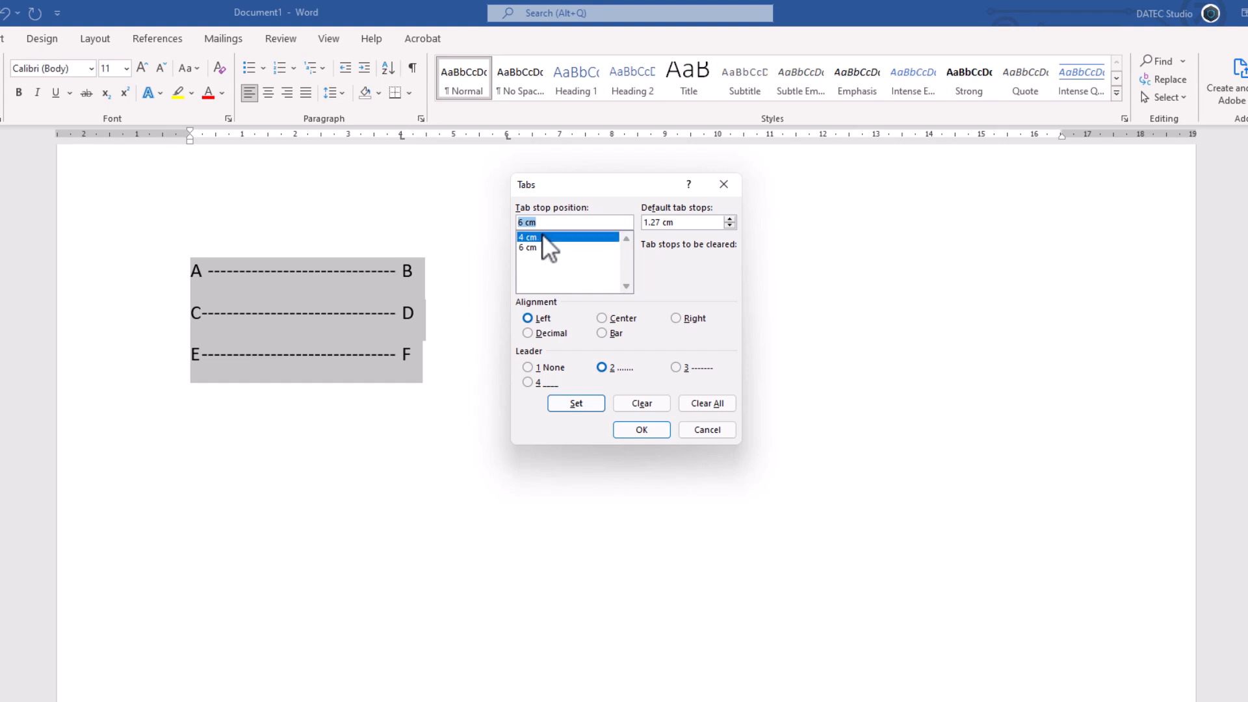
pyautogui.click(539, 246)
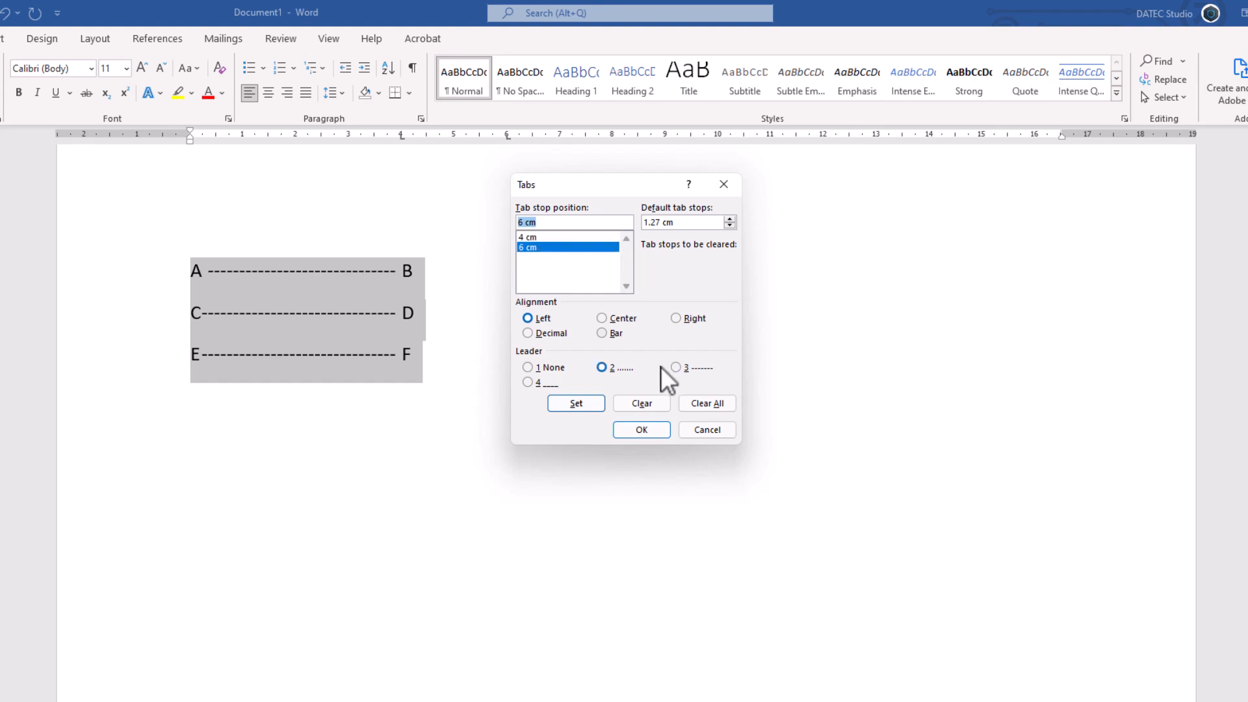
# Step: Replace all custom tab stops with a dotted-leader stop at 3 cm and a dashed-leader stop at 5 cm
pyautogui.click(703, 404)
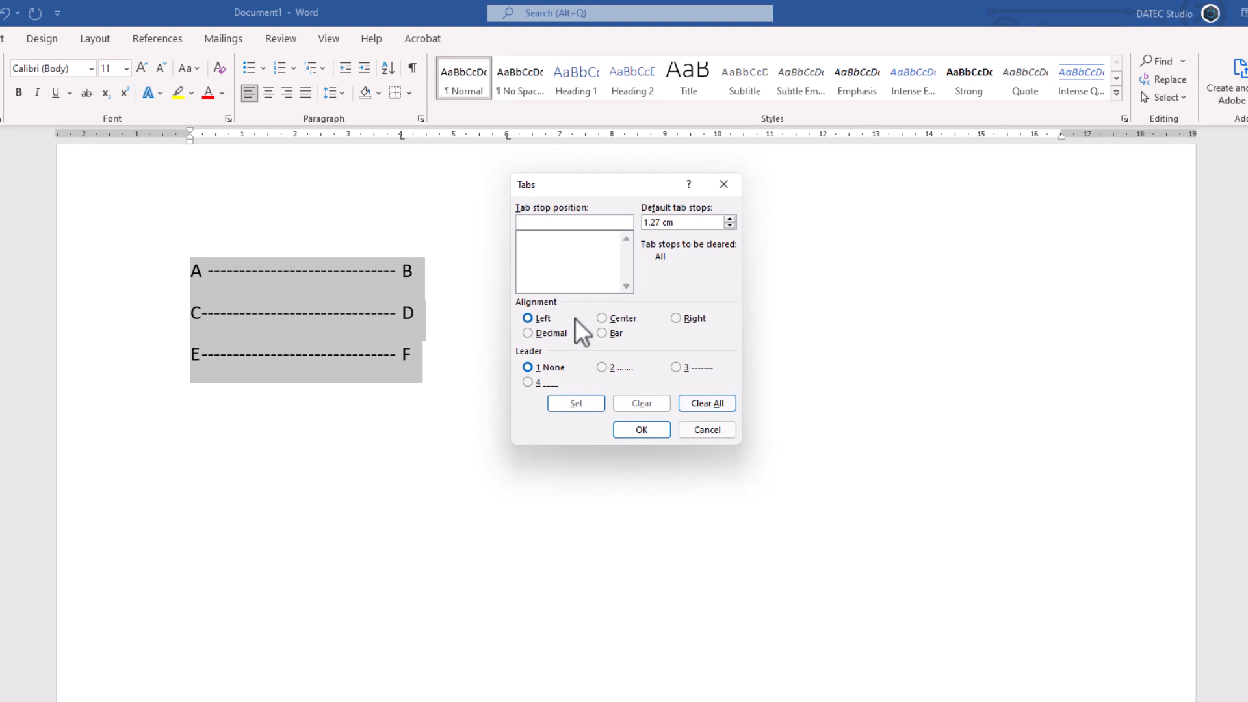
pyautogui.write('3')
pyautogui.click(603, 368)
pyautogui.click(589, 402)
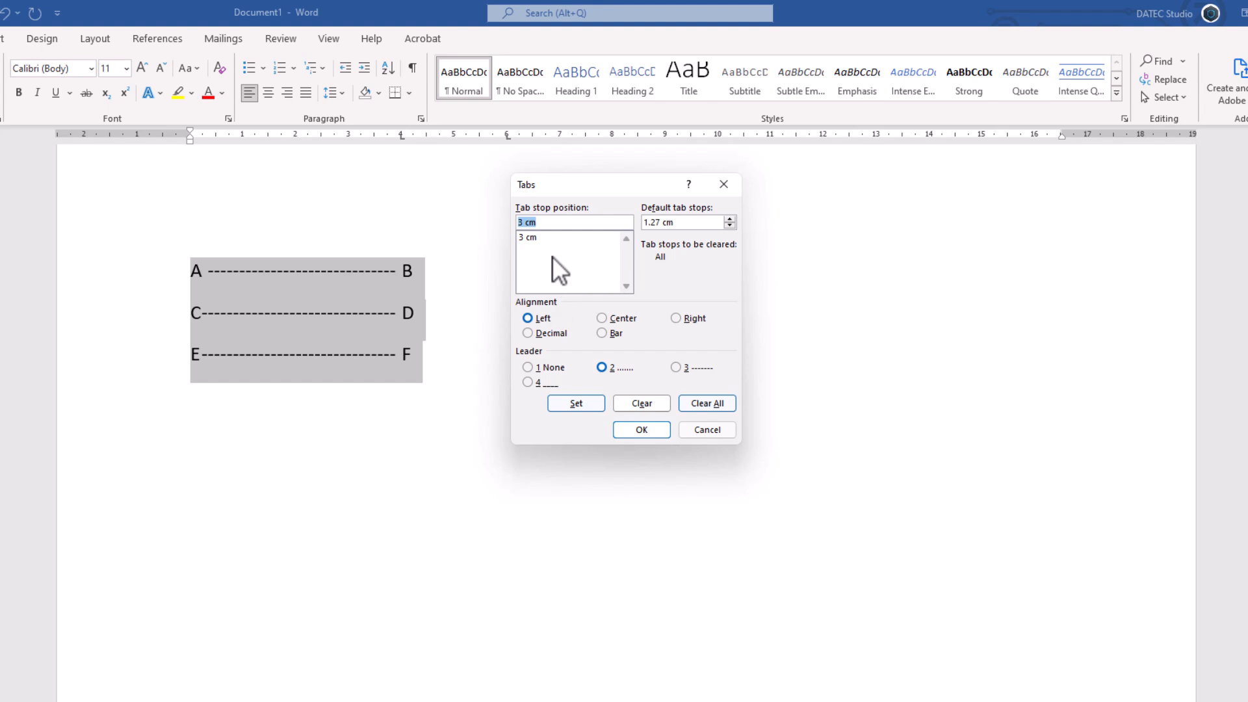
pyautogui.write('5')
pyautogui.click(686, 367)
pyautogui.click(585, 404)
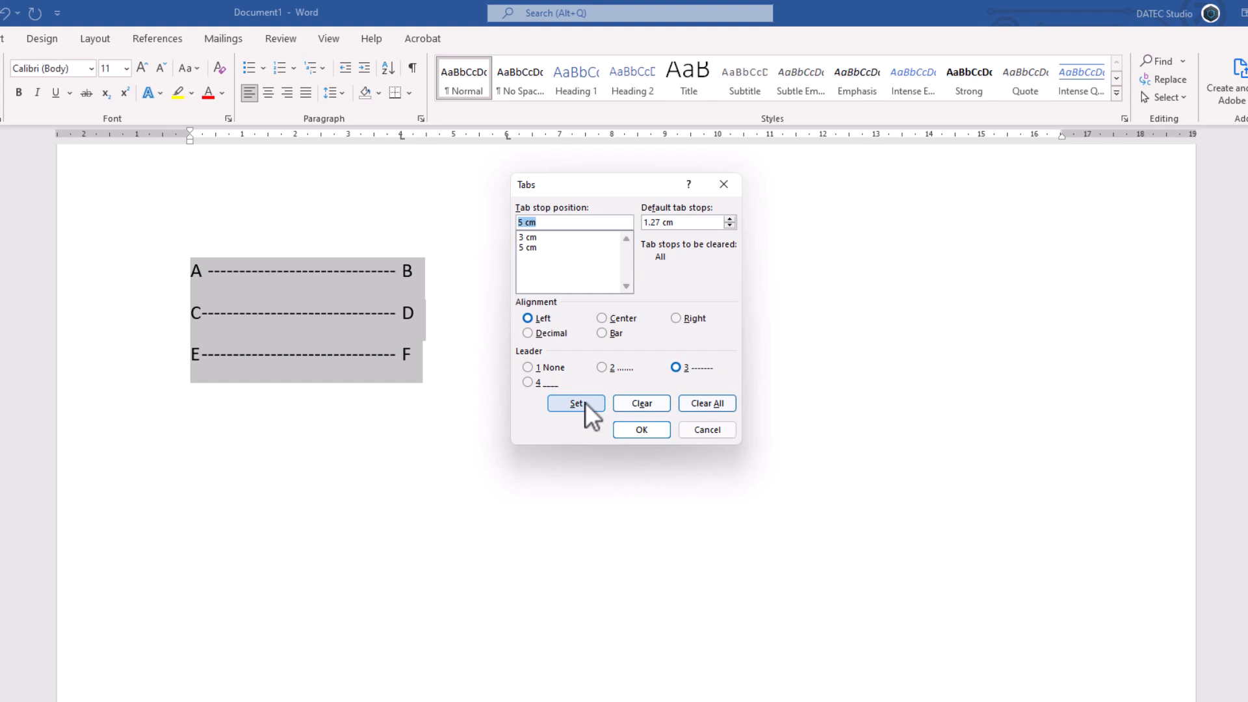
pyautogui.click(639, 431)
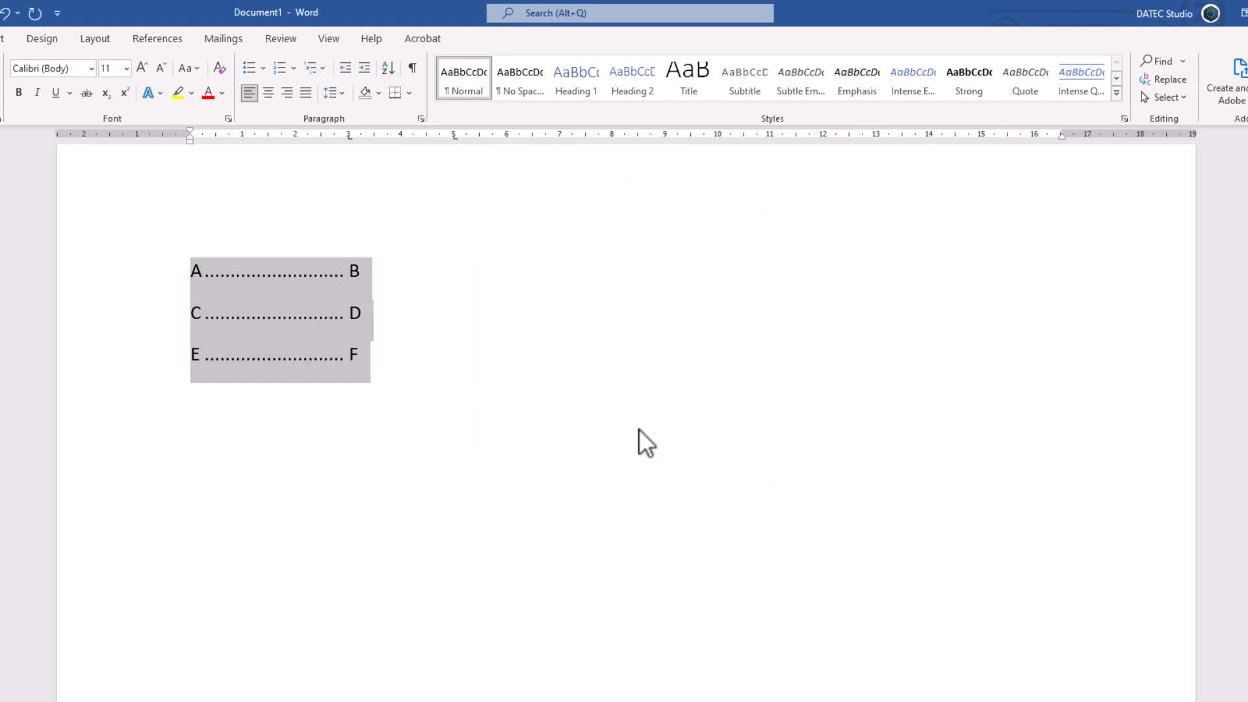
# Step: Clear all tab stops from the three lines and recreate them at 3 cm with leader 2 and 5 cm with leader 3
pyautogui.click(421, 118)
pyautogui.click(658, 598)
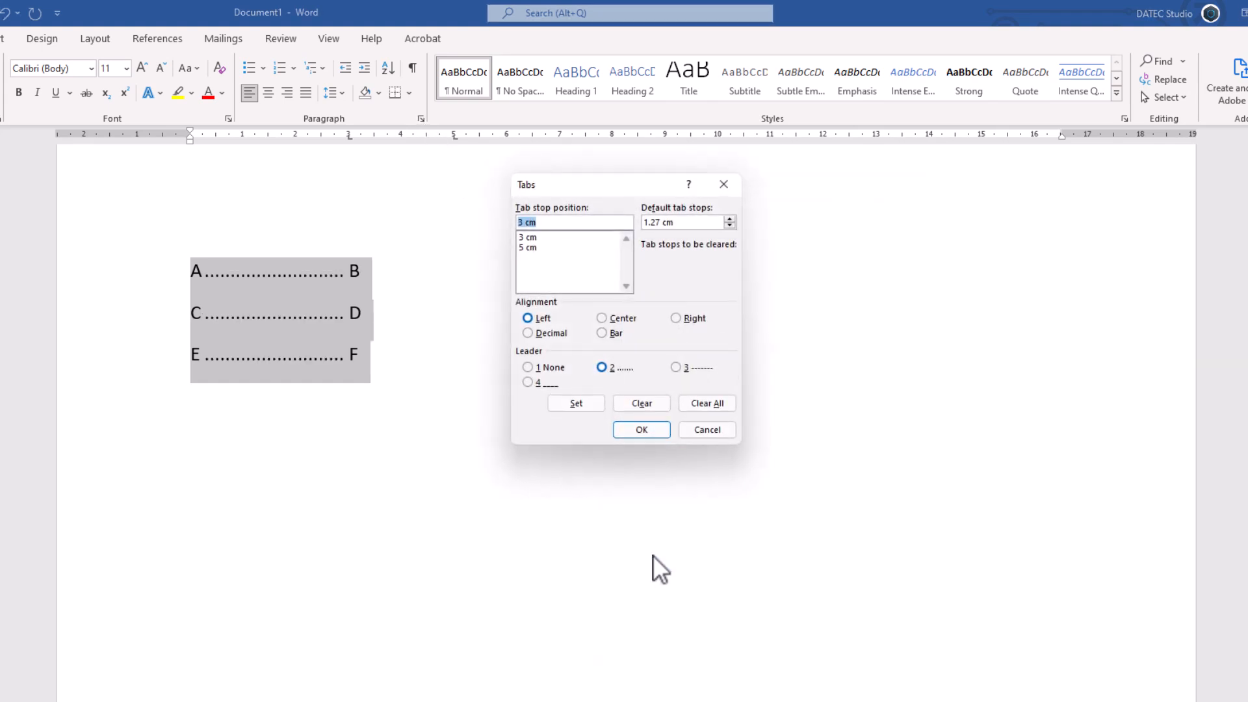
pyautogui.moveTo(559, 184); pyautogui.dragTo(578, 185)
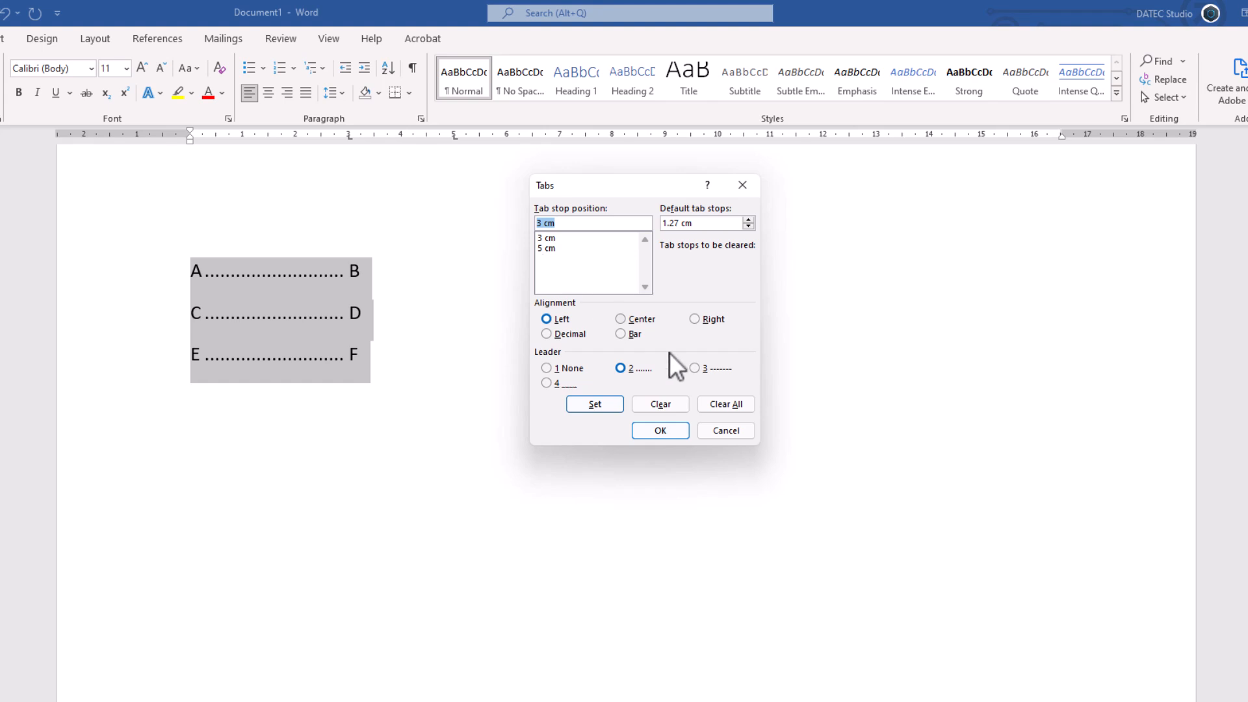
pyautogui.click(725, 403)
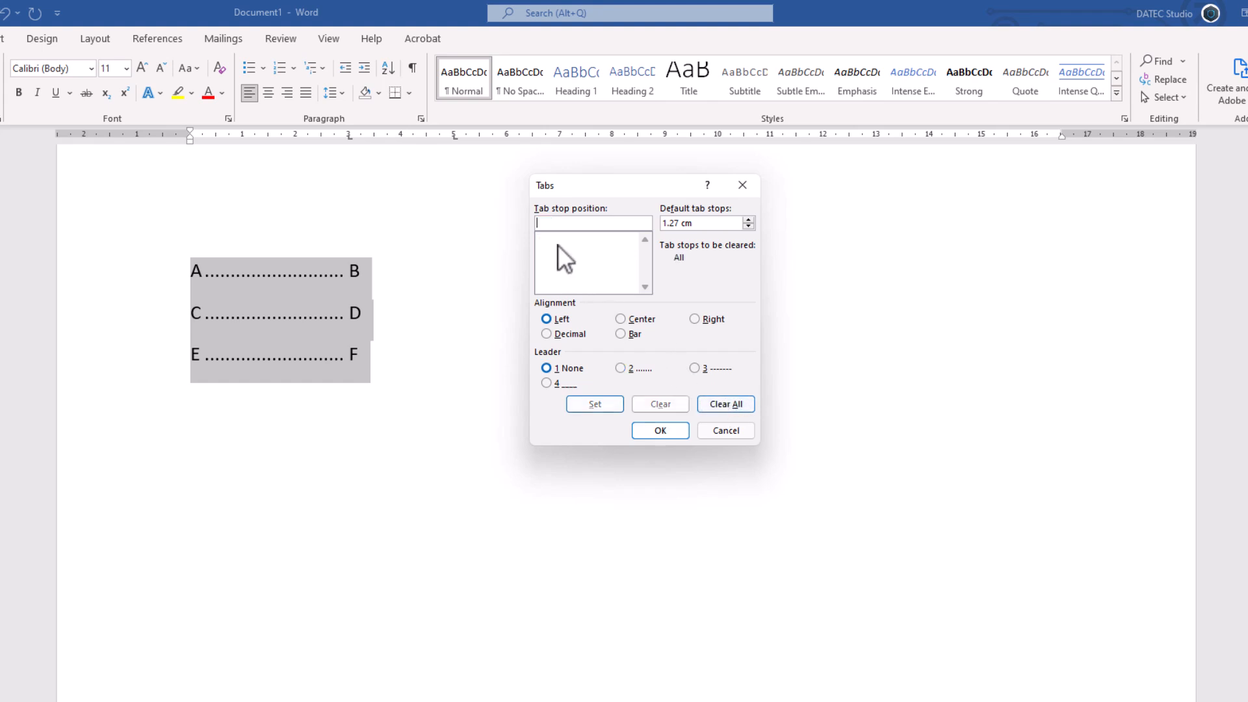
pyautogui.write('3')
pyautogui.click(629, 367)
pyautogui.click(608, 404)
pyautogui.write('5')
pyautogui.click(705, 368)
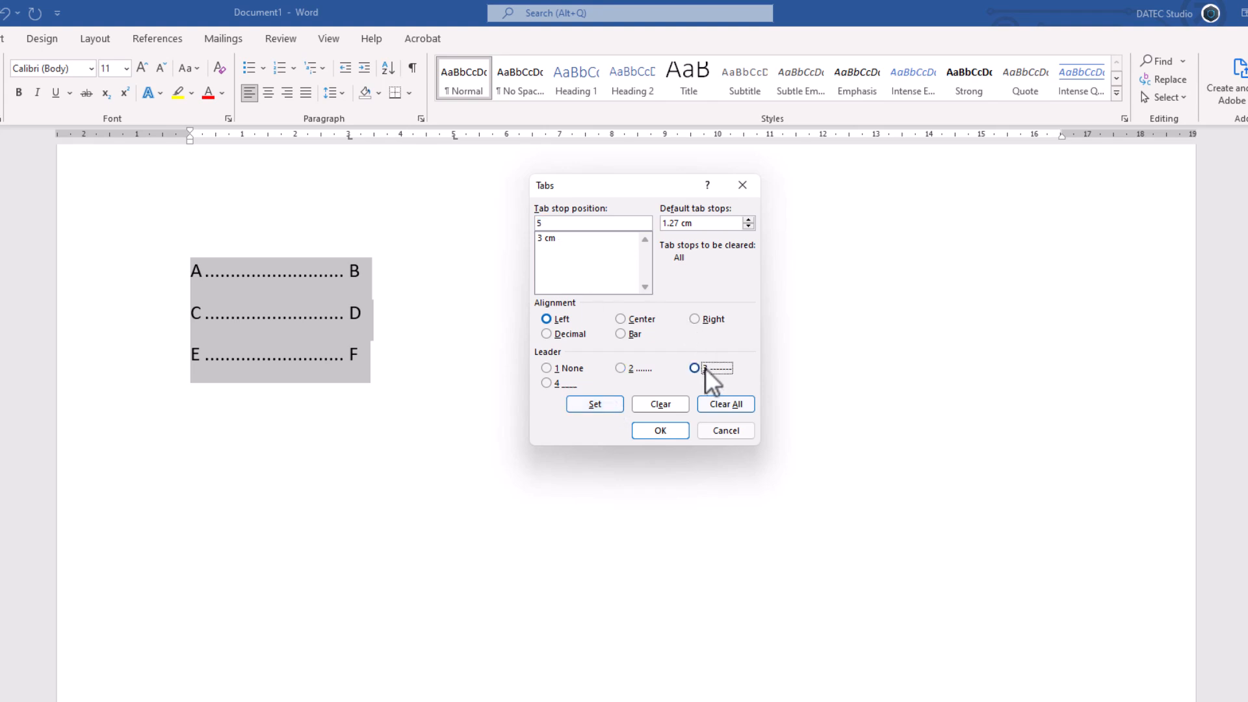
pyautogui.click(608, 403)
pyautogui.click(661, 430)
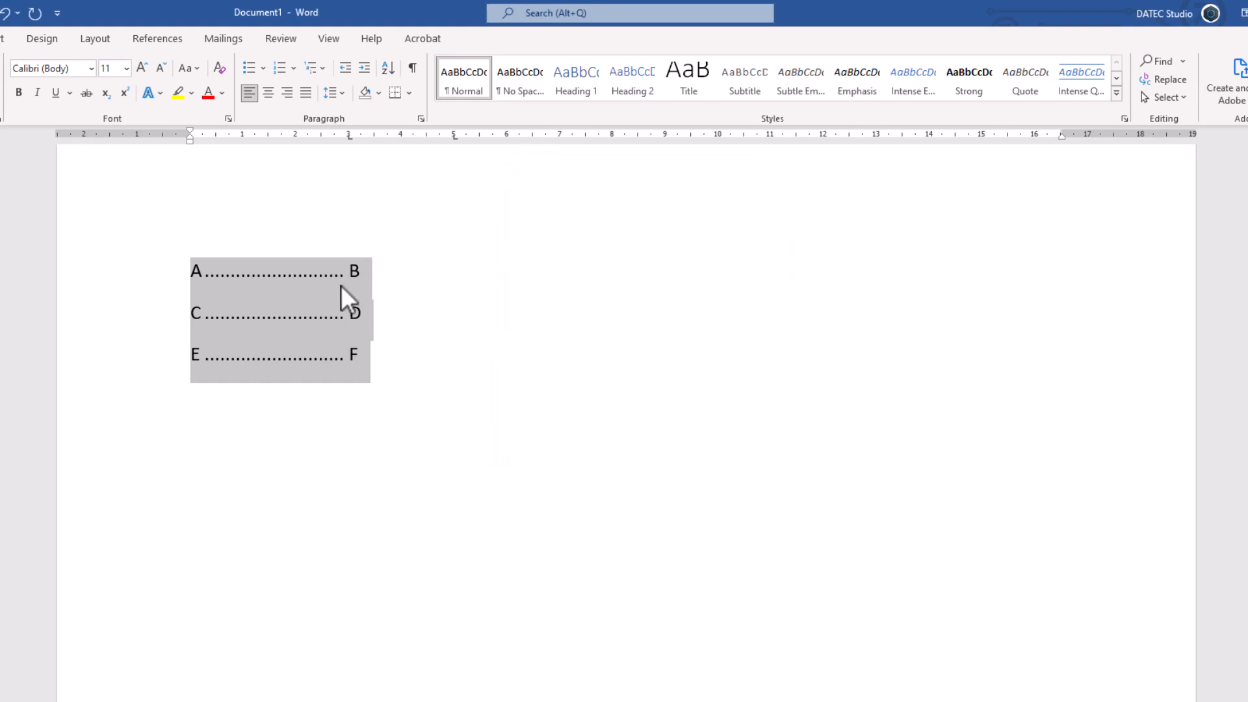
# Step: Reopen the tab settings for the three lines, clear all stops, and try new ones at 2, 4 and 6 cm
pyautogui.click(421, 119)
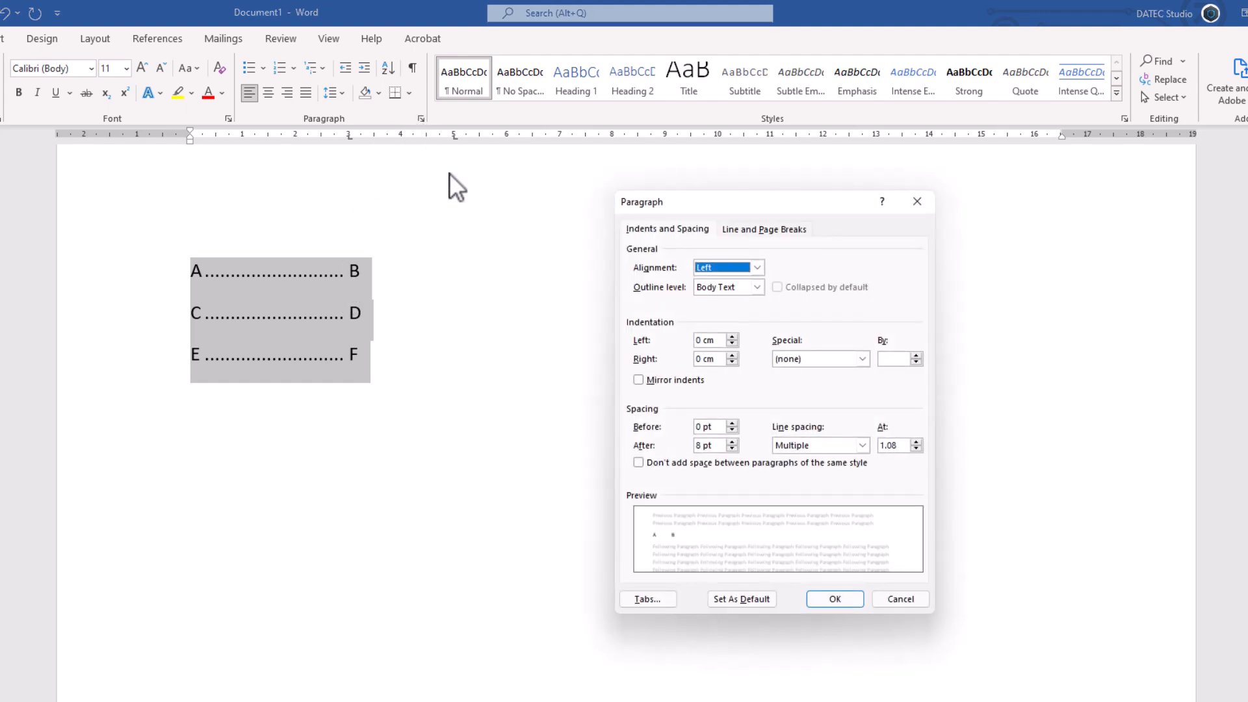
pyautogui.click(654, 597)
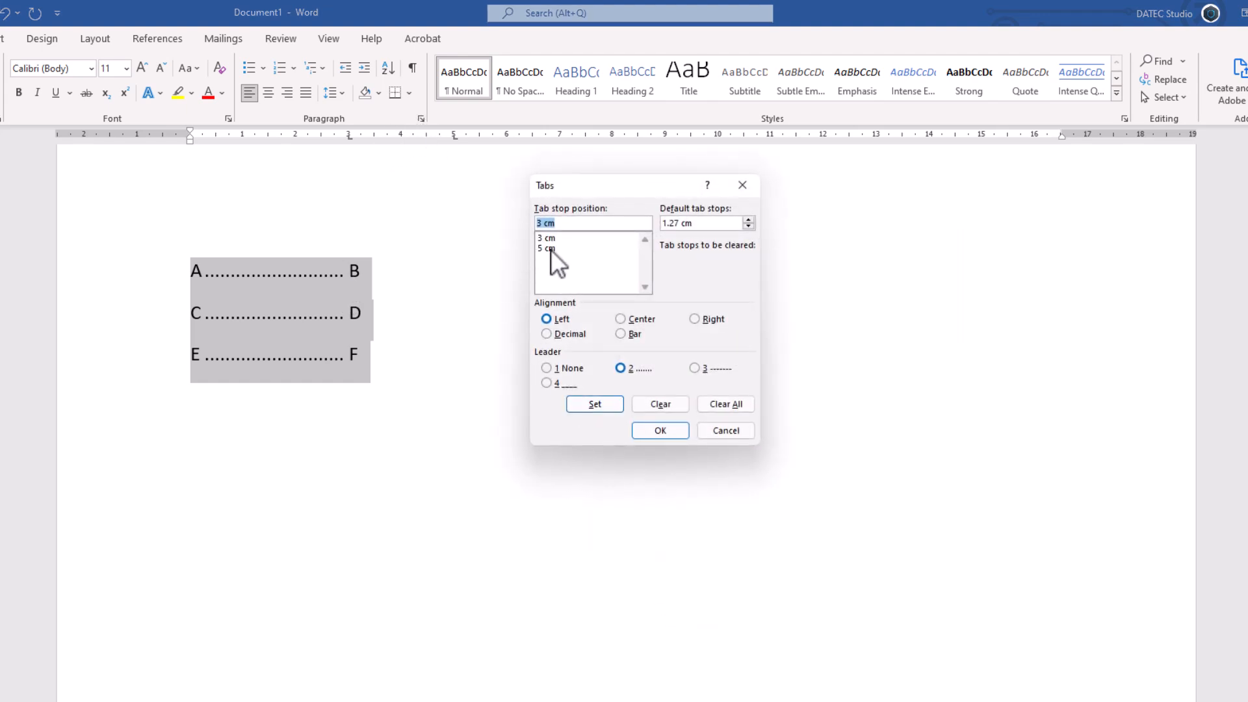
pyautogui.click(541, 224)
pyautogui.click(558, 238)
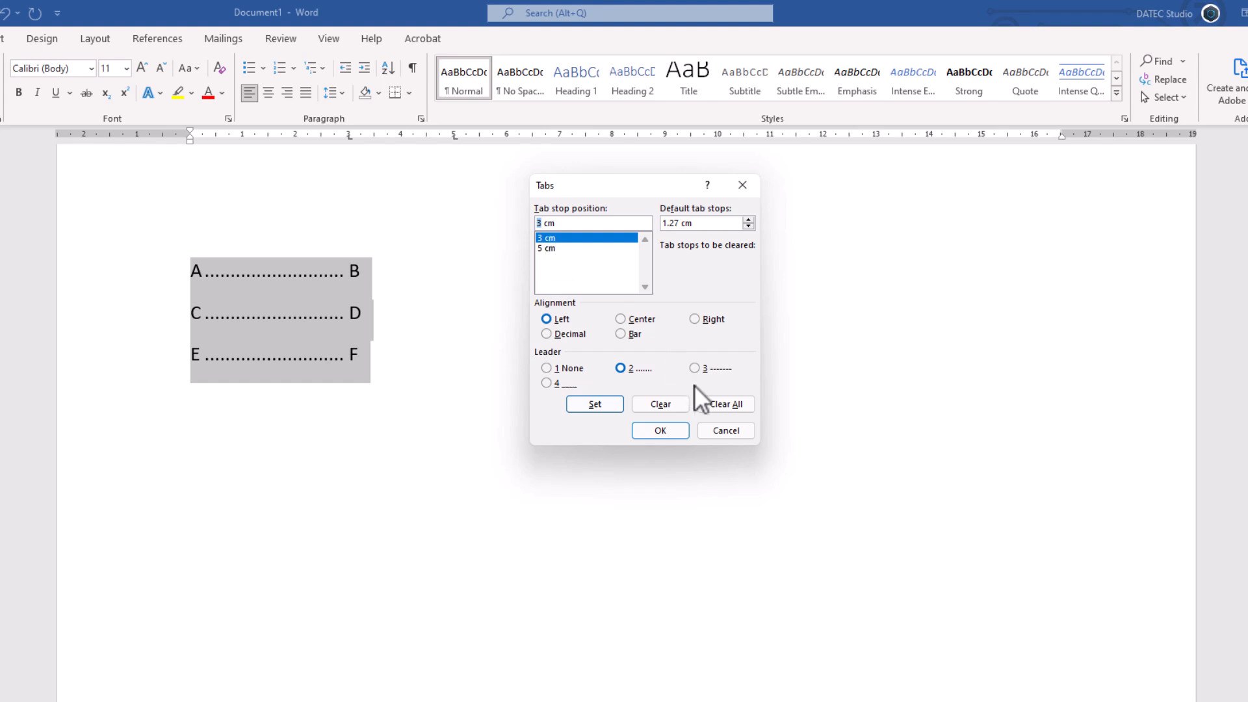
pyautogui.click(720, 404)
pyautogui.write('2')
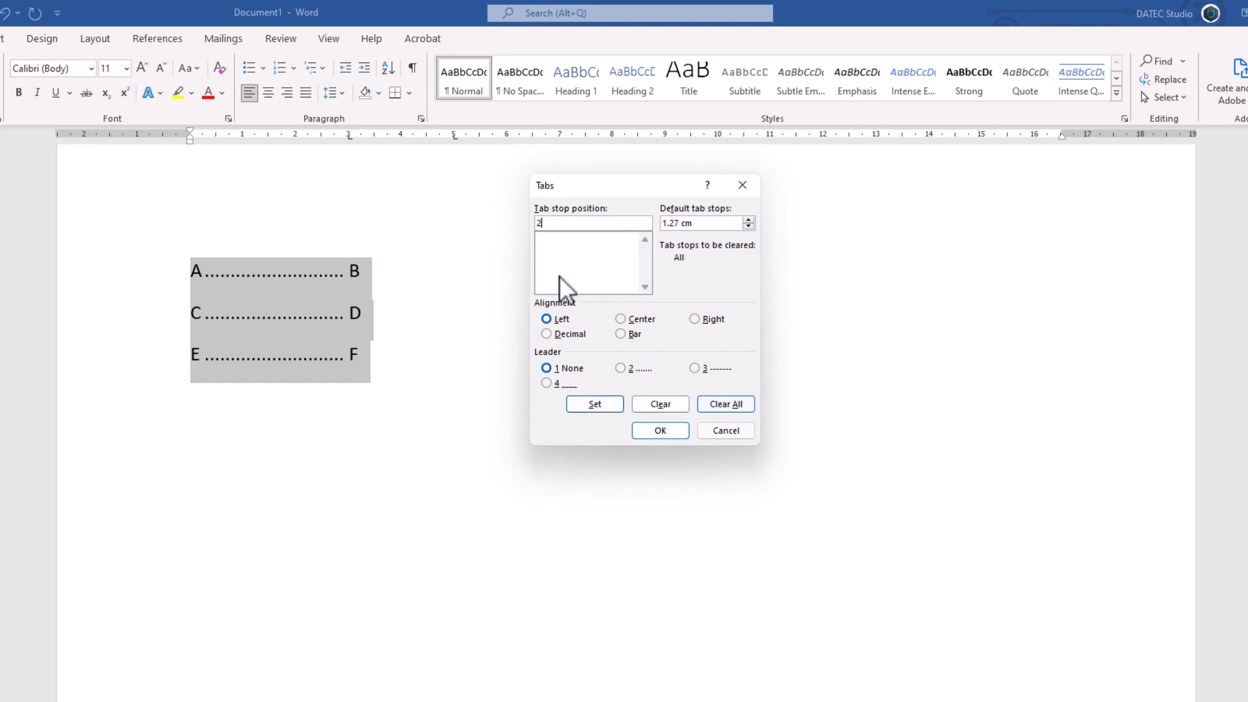
pyautogui.click(599, 402)
pyautogui.write('4')
pyautogui.click(594, 403)
pyautogui.write('6')
pyautogui.click(600, 404)
# Step: Clear all tab stops again and try setting stops at 6, 4, 10 and 2 cm in that order
pyautogui.click(717, 403)
pyautogui.write('6')
pyautogui.click(594, 402)
pyautogui.write('4')
pyautogui.click(595, 404)
pyautogui.write('10')
pyautogui.click(593, 405)
pyautogui.write('2')
pyautogui.click(587, 401)
# Step: Clear the trial tab stops and try a single stop at 2 cm
pyautogui.click(715, 404)
pyautogui.click(621, 222)
pyautogui.write('2')
pyautogui.click(591, 403)
# Step: Clear all tab stops and set a dotted-leader stop at 4 cm and a dashed-leader stop at 8 cm
pyautogui.click(714, 398)
pyautogui.write('4')
pyautogui.click(619, 368)
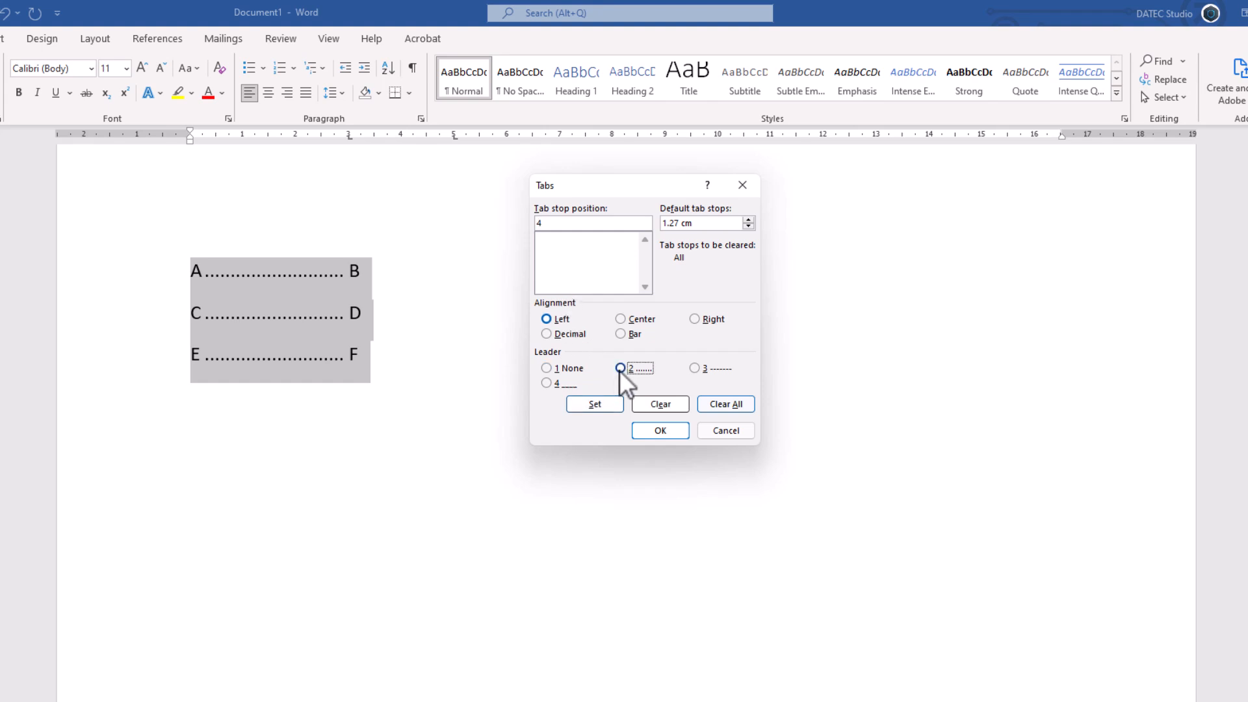
pyautogui.click(607, 406)
pyautogui.write('8')
pyautogui.click(554, 239)
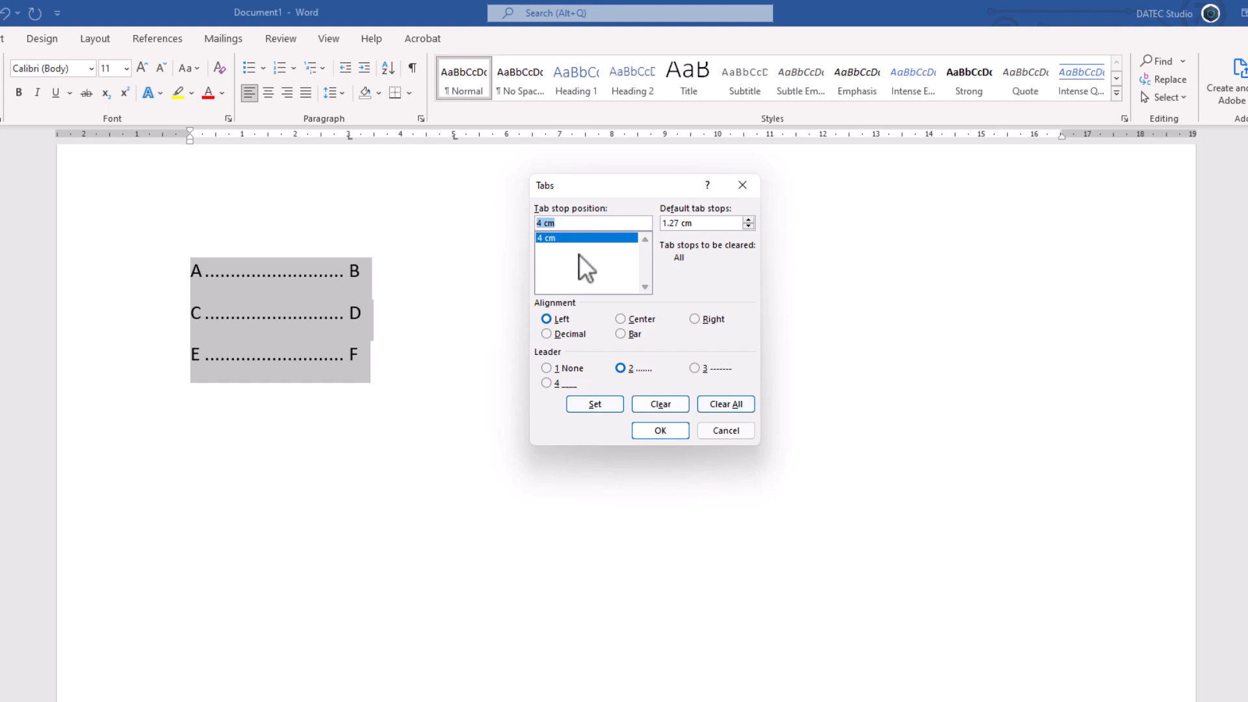
pyautogui.write('8')
pyautogui.click(701, 371)
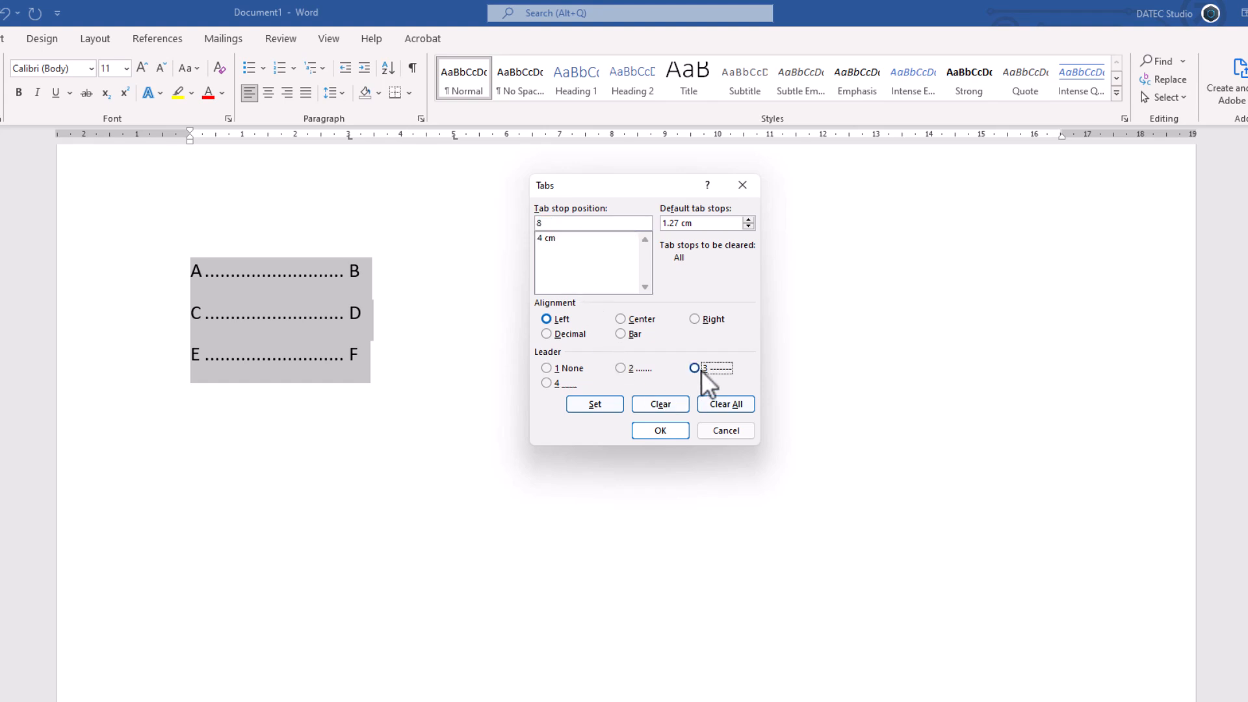
pyautogui.click(605, 402)
# Step: Set the default tab stops to 2 cm and apply the tab settings to the three lines
pyautogui.click(690, 223)
pyautogui.write('2')
pyautogui.click(661, 431)
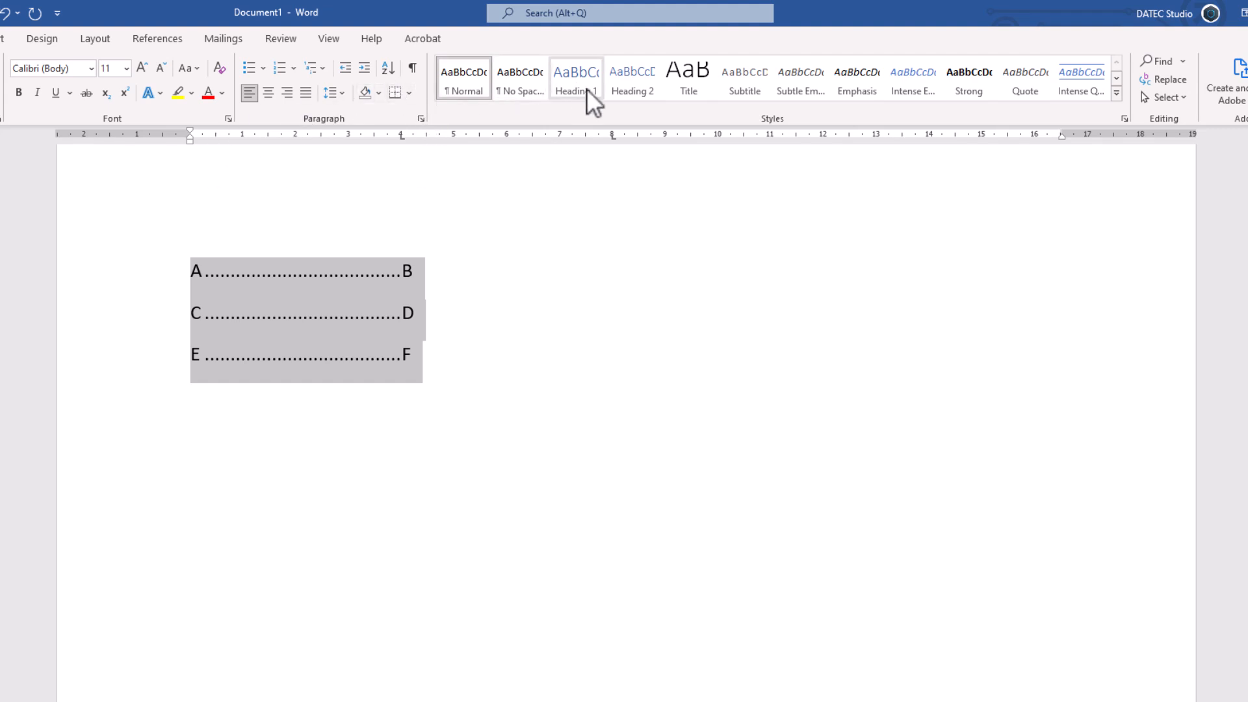
# Step: Extend the first line after B with C, E, F and G, each preceded by a tab
pyautogui.click(430, 273)
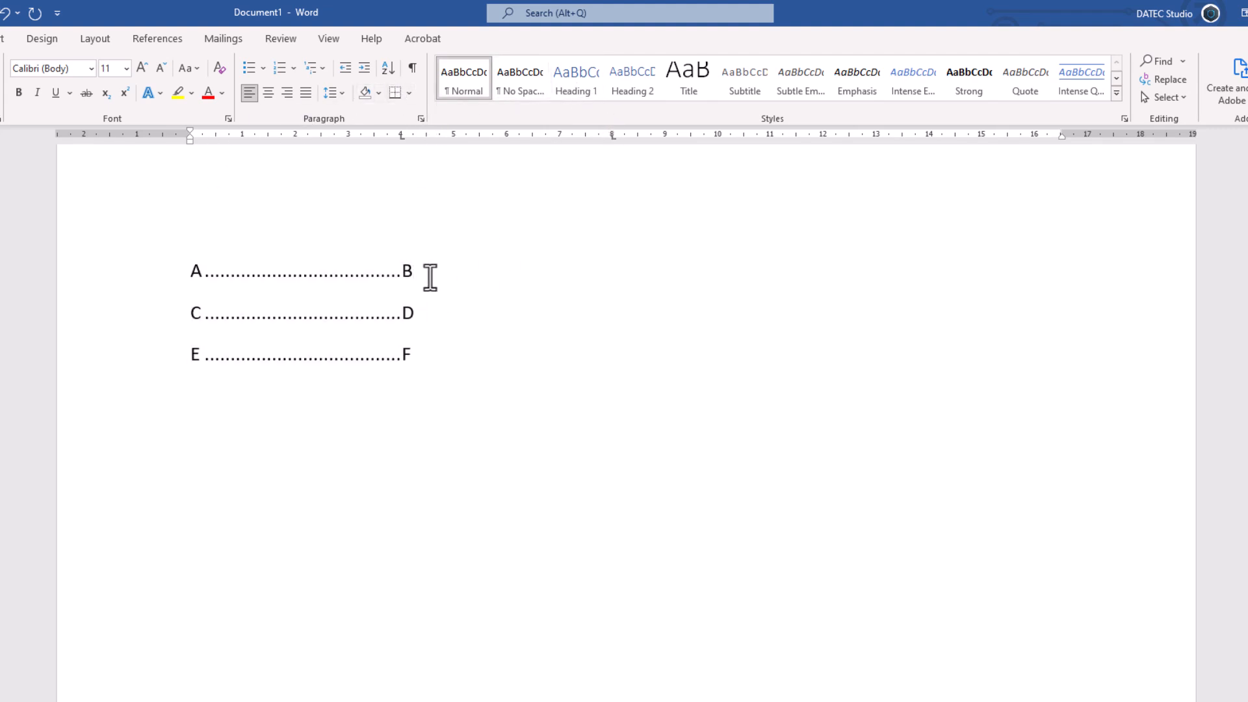
pyautogui.press('Tab')
pyautogui.write('C')
pyautogui.press('Tab')
pyautogui.press('Tab')
pyautogui.press('Tab')
pyautogui.press('Tab')
pyautogui.press('Tab')
pyautogui.write('E')
pyautogui.press('Tab')
pyautogui.write('F')
pyautogui.press('Tab')
pyautogui.write('G')
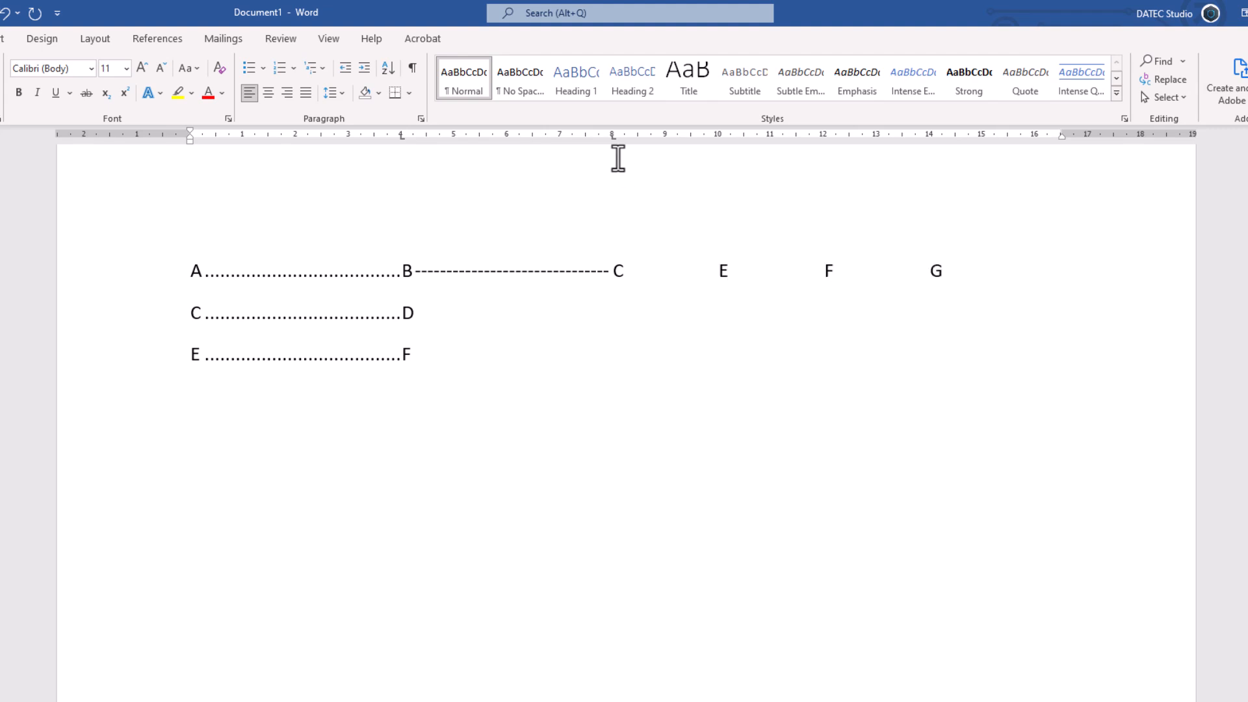
# Step: Open the tab settings for the first line and examine its default tab stop spacing
pyautogui.click(421, 118)
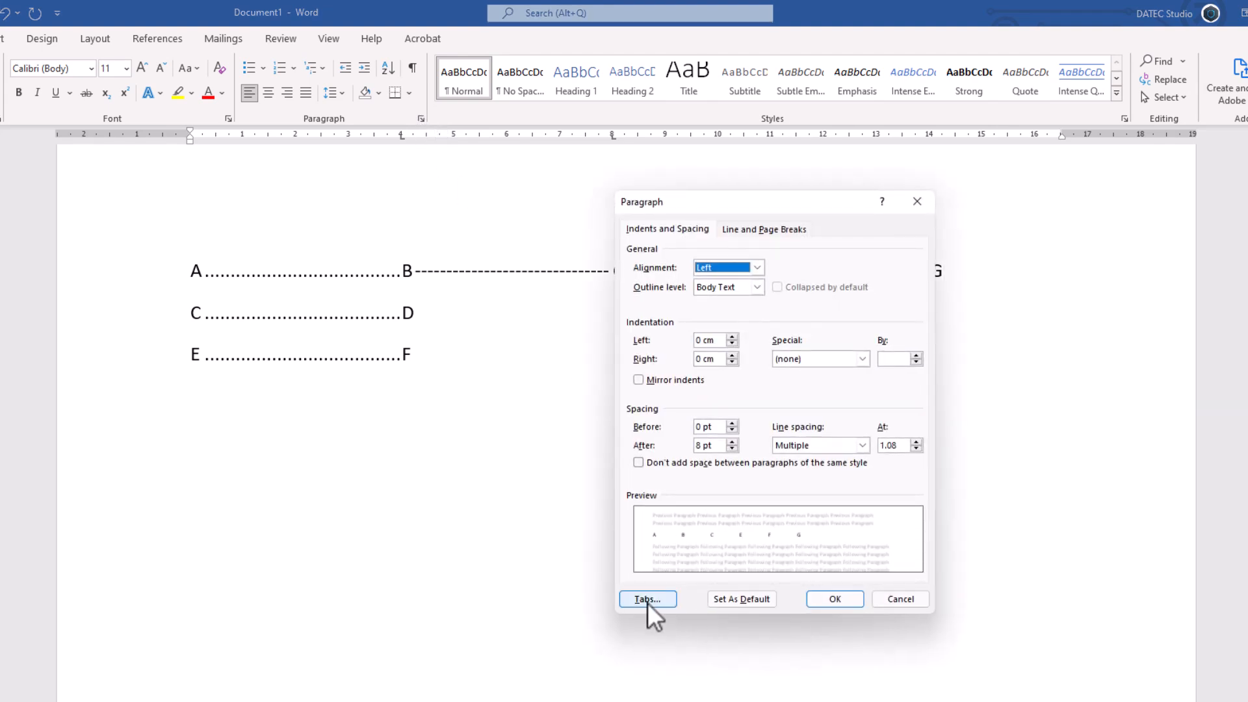
pyautogui.click(648, 599)
pyautogui.moveTo(661, 194); pyautogui.dragTo(631, 316)
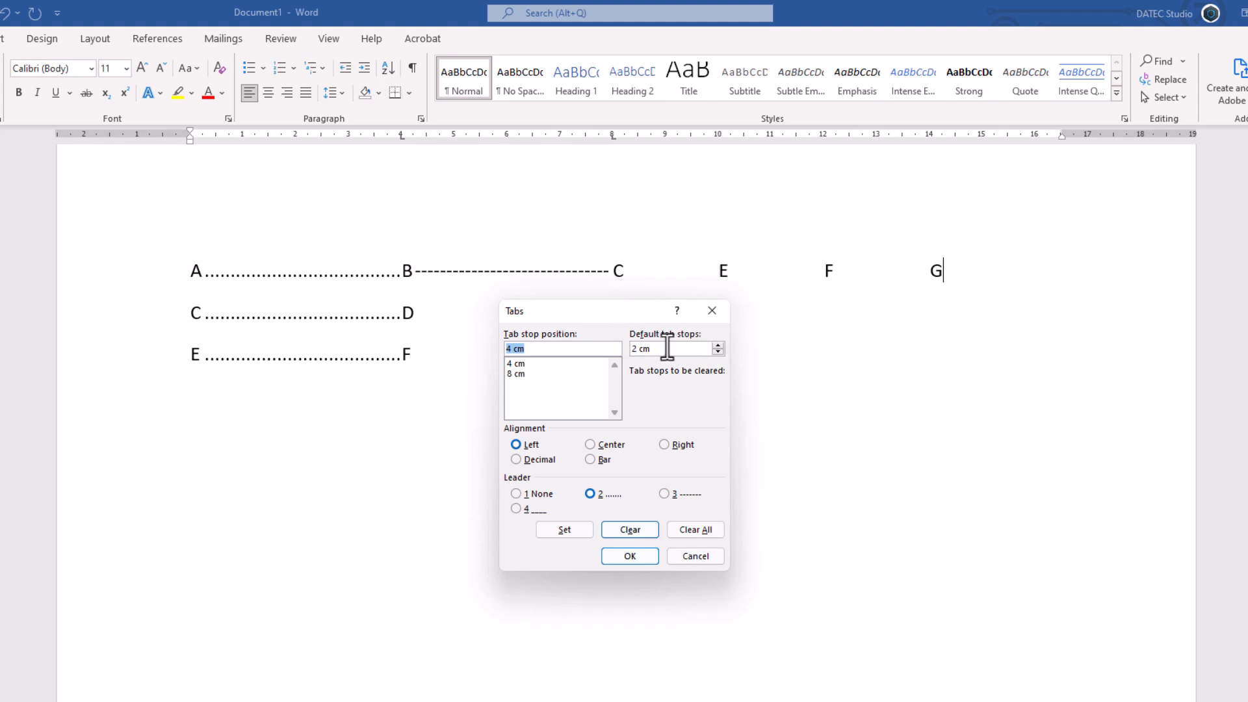
pyautogui.click(694, 349)
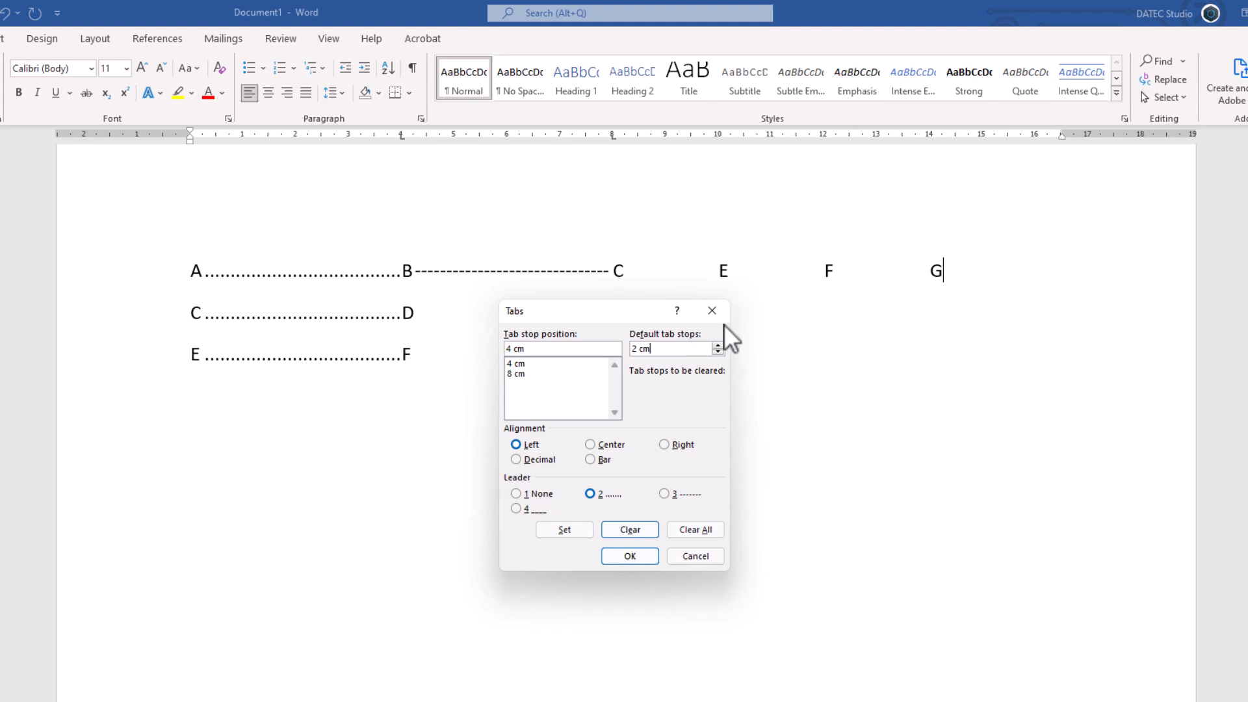